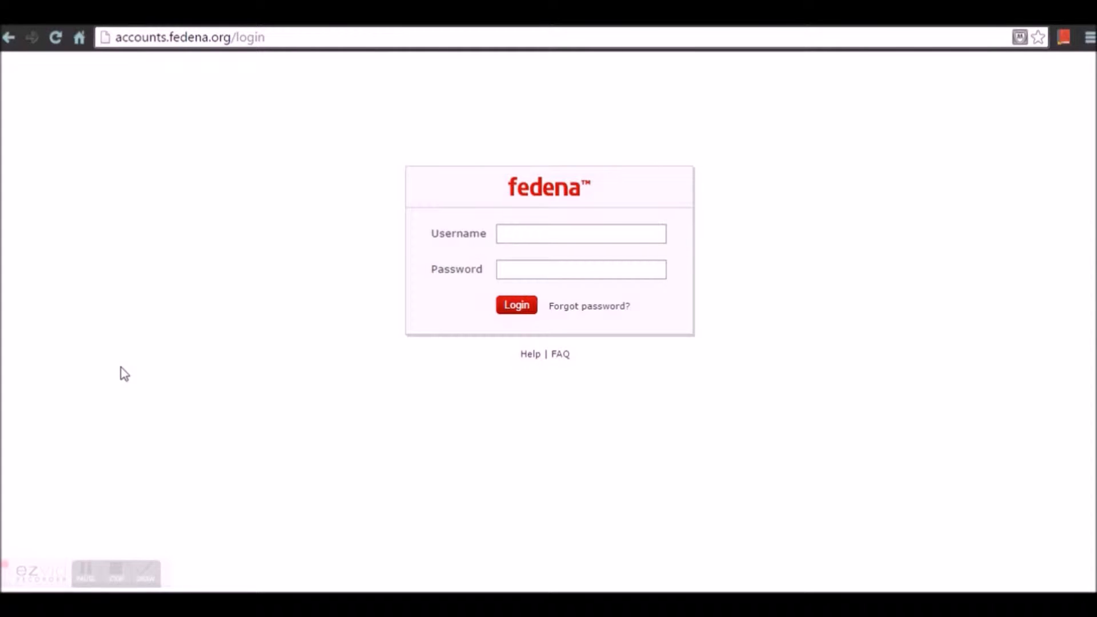
- Log in to Fedena with the admin username and password and decline Chrome's password saving
click(567, 237)
text(saint)
key(Tab)
text(*****)
key(Return)
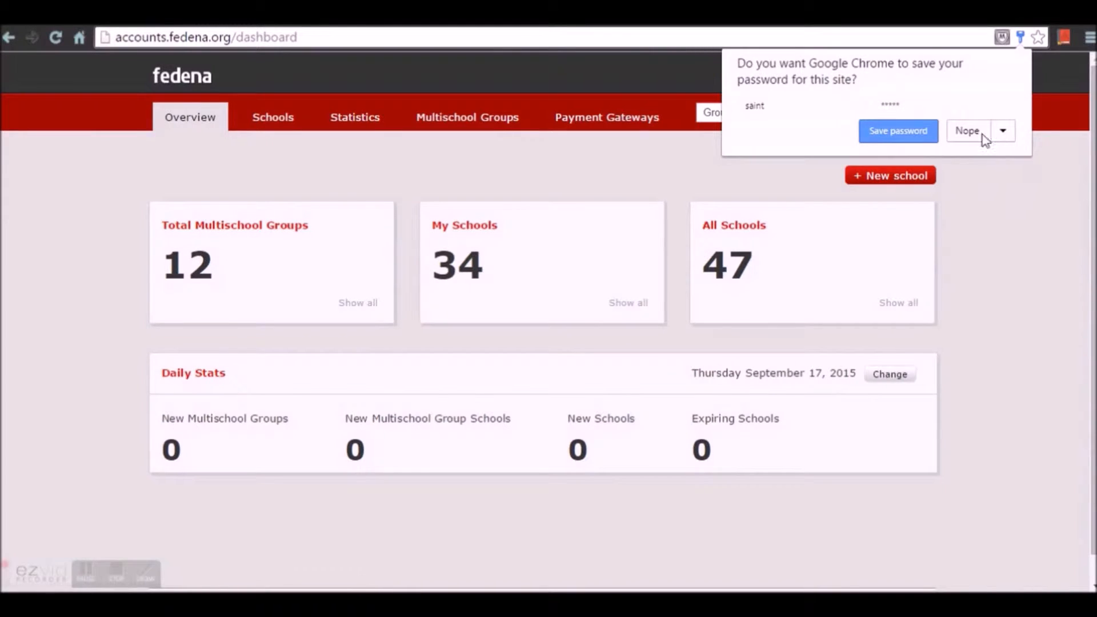
click(982, 137)
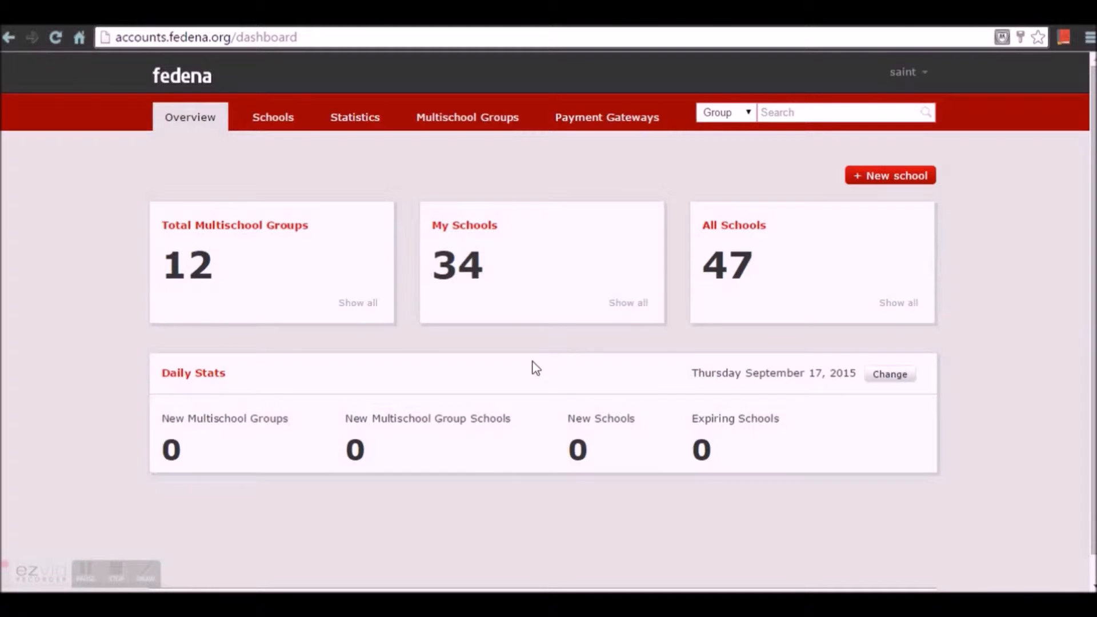
- Start a new school named 'Kids World' with school code kidsworld
click(279, 124)
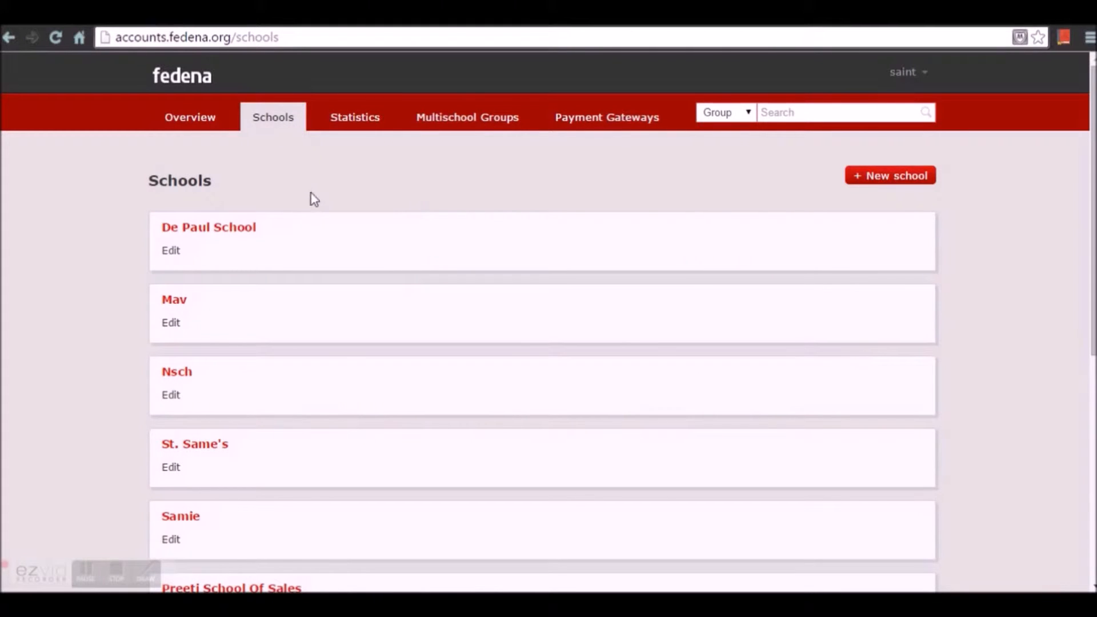
scroll(320, 228, down, 6)
scroll(323, 263, up, 6)
click(916, 182)
click(390, 263)
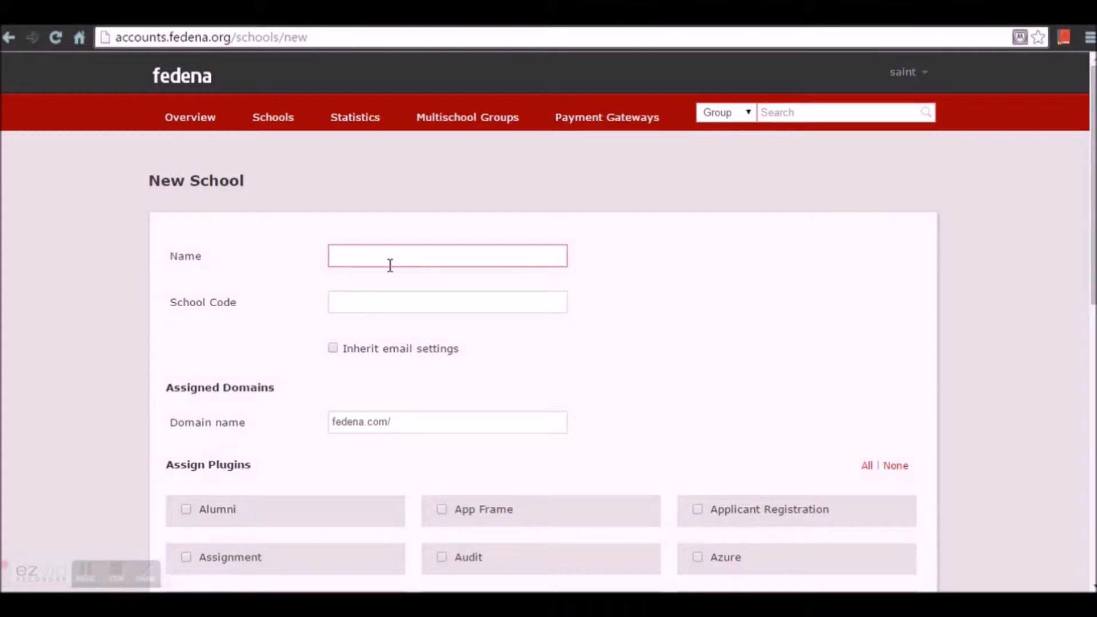
text(Kids World)
click(372, 295)
scroll(369, 297, down, 3)
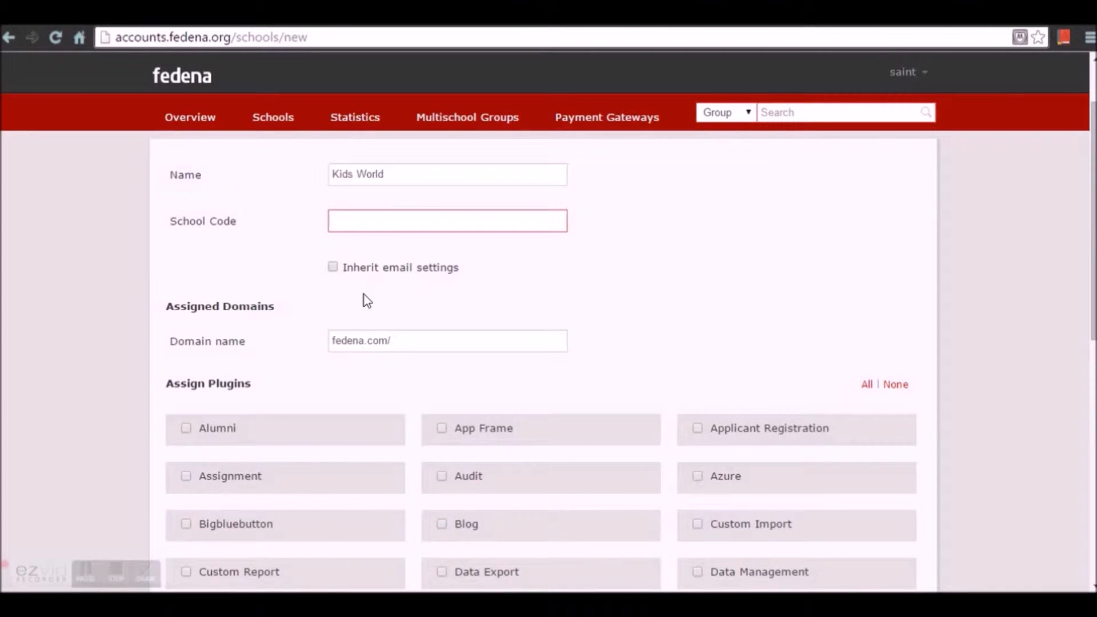
text(kidsworld)
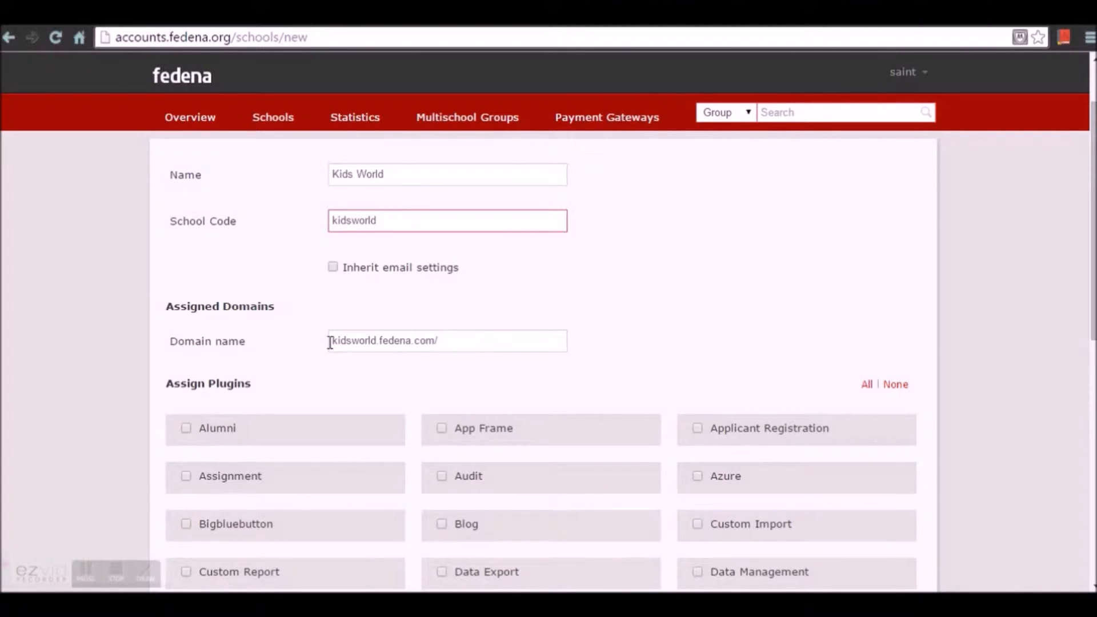
- Have Kids World inherit email settings, assign all plugins, and save the school
click(333, 268)
scroll(343, 320, down, 3)
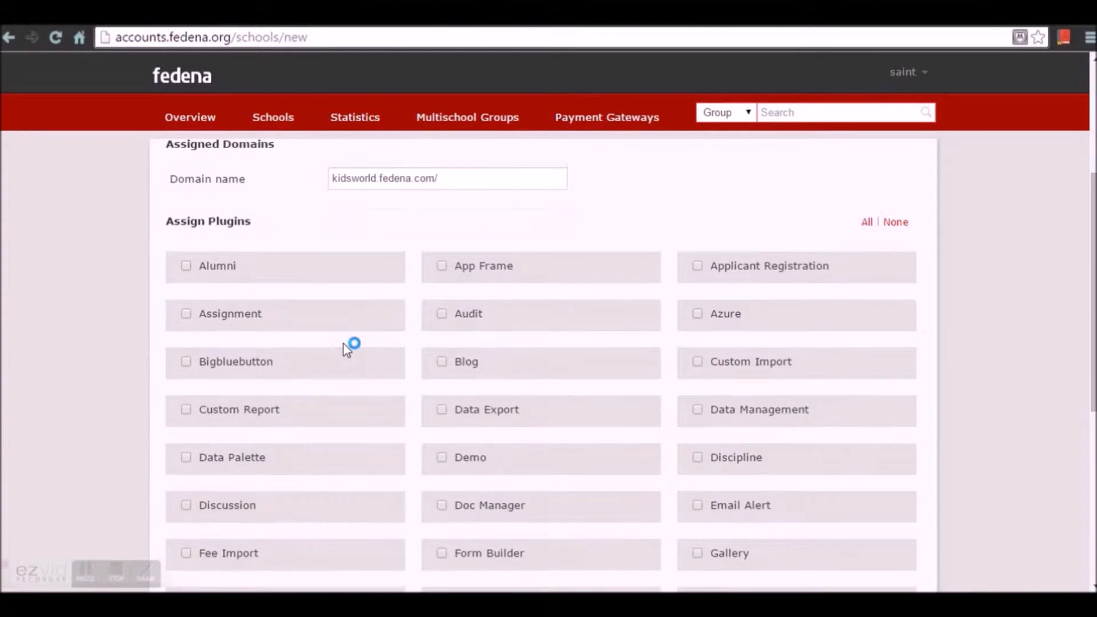
scroll(538, 355, down, 7)
scroll(538, 359, up, 7)
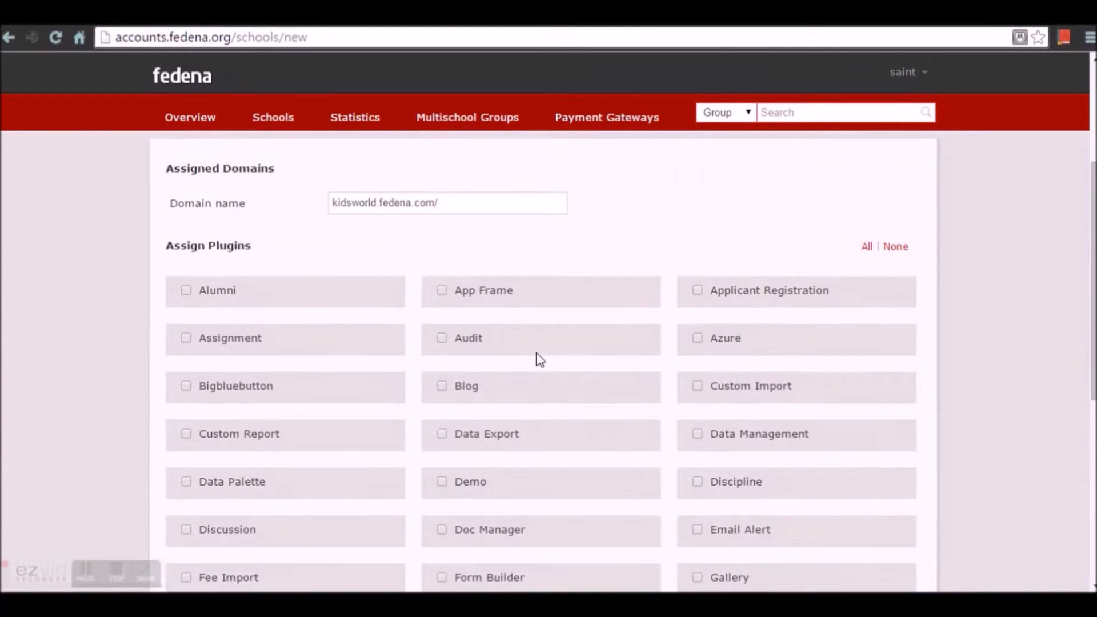
scroll(391, 361, up, 2)
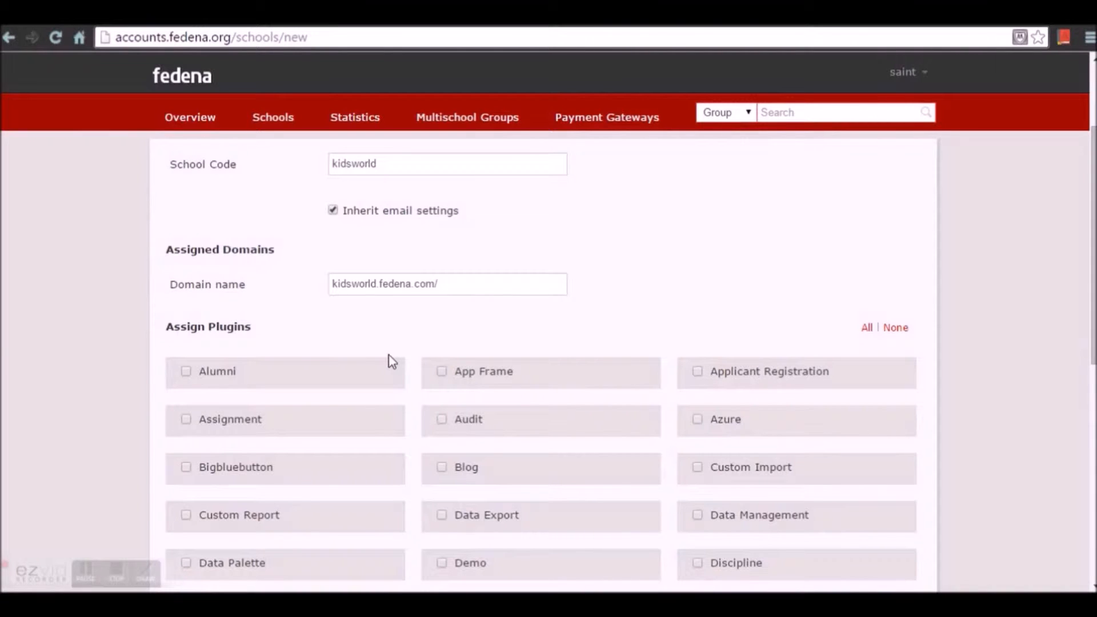
click(866, 330)
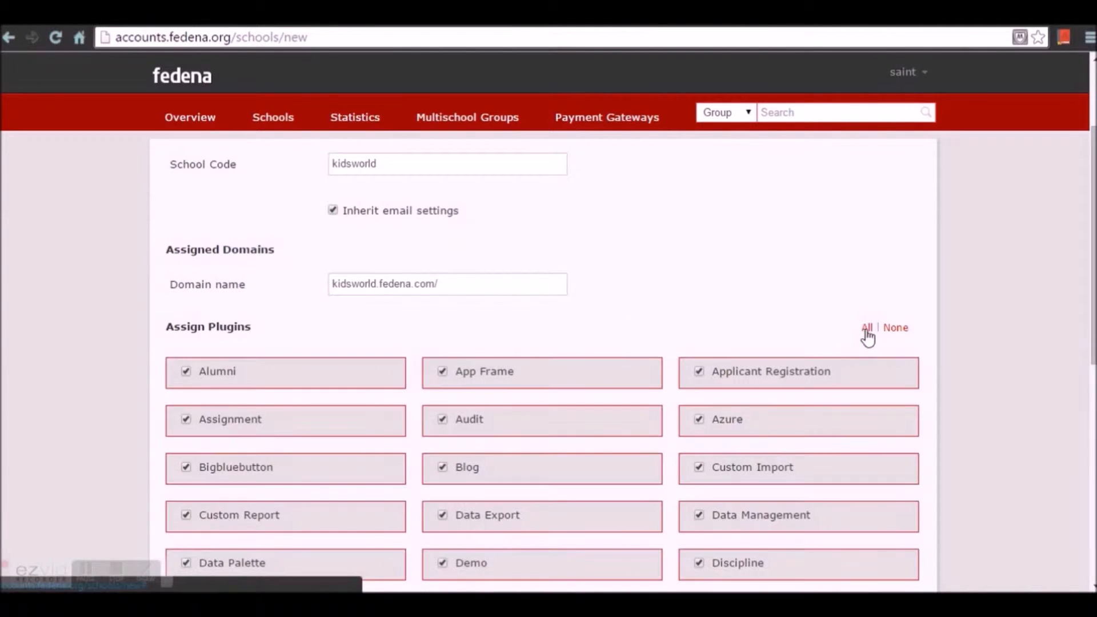
scroll(867, 355, down, 10)
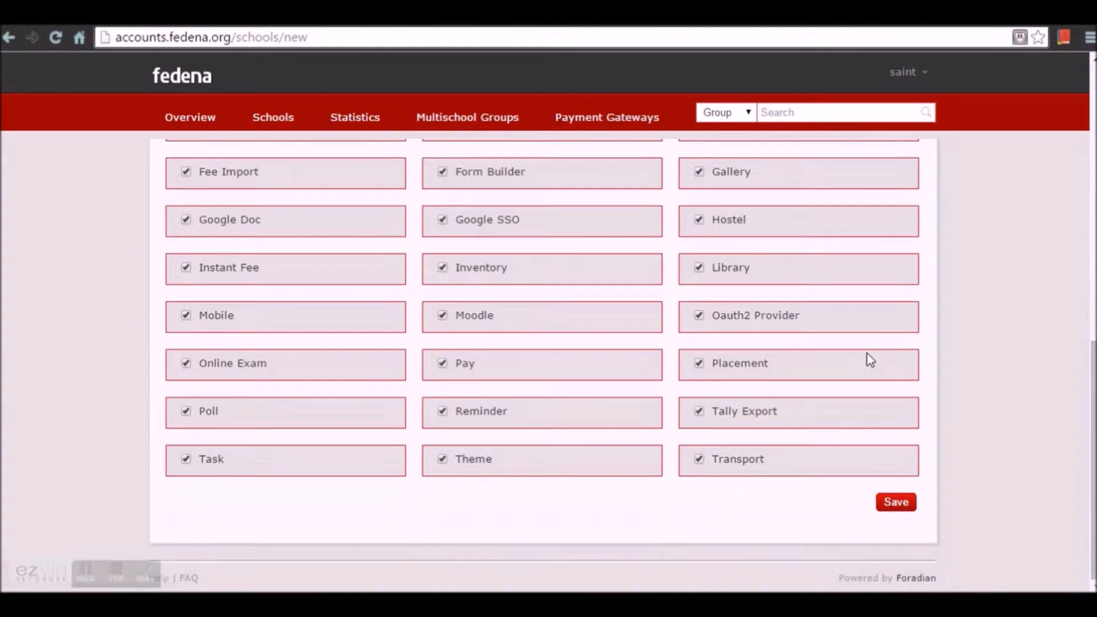
click(898, 504)
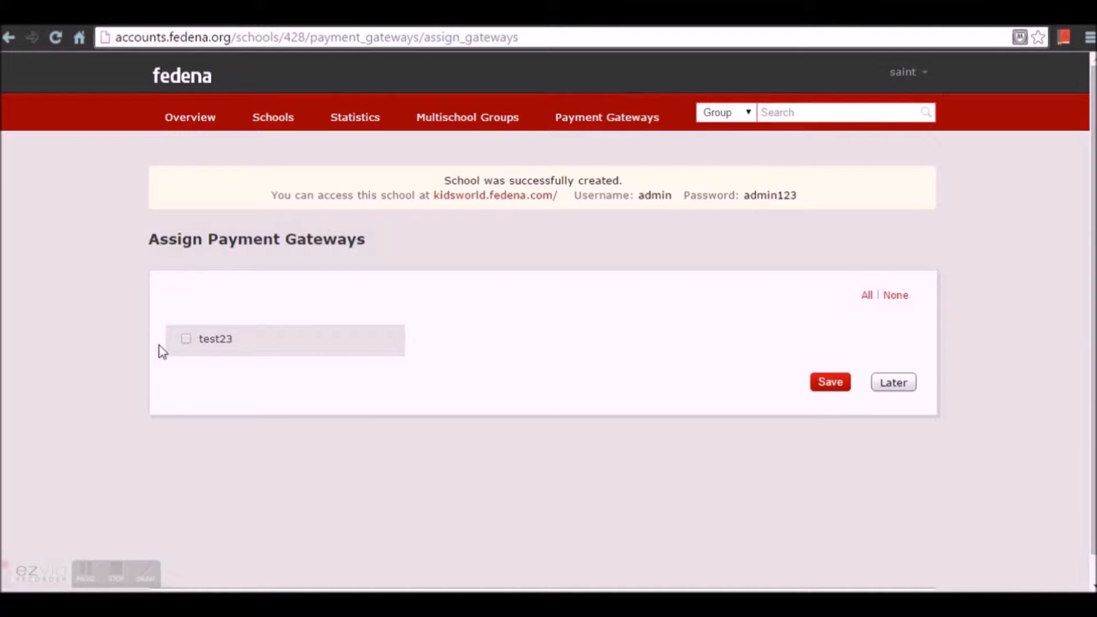
- Assign the test23 payment gateway to Kids World and save
click(186, 339)
click(829, 383)
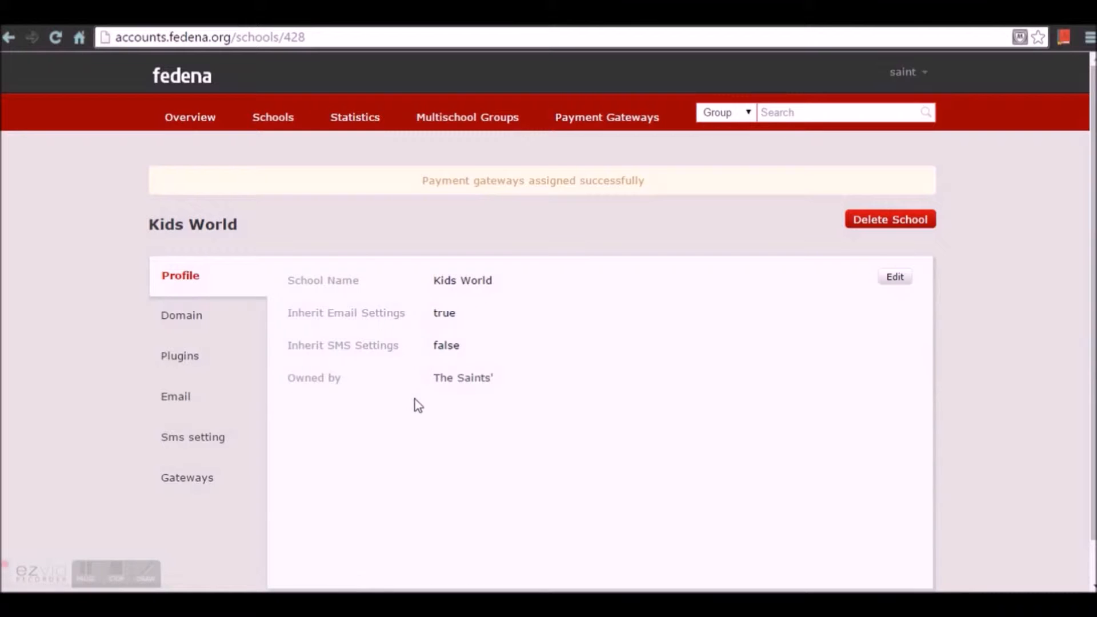
- Review Kids World's Domain, Plugins, Email, SMS and Gateways pages, ending on inherited Test23
click(172, 314)
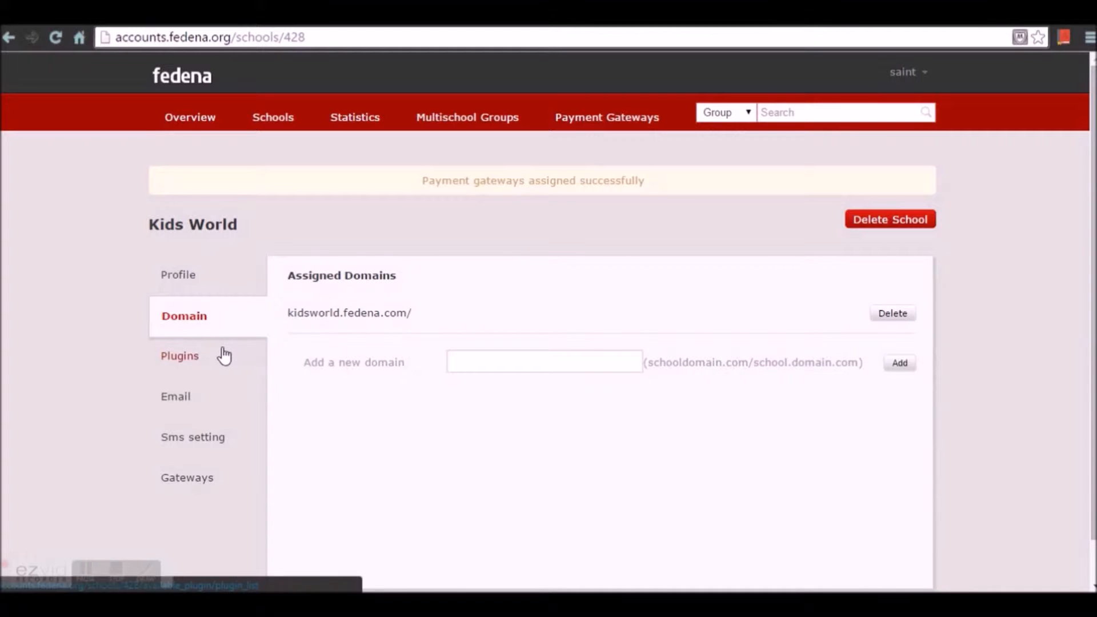
click(206, 364)
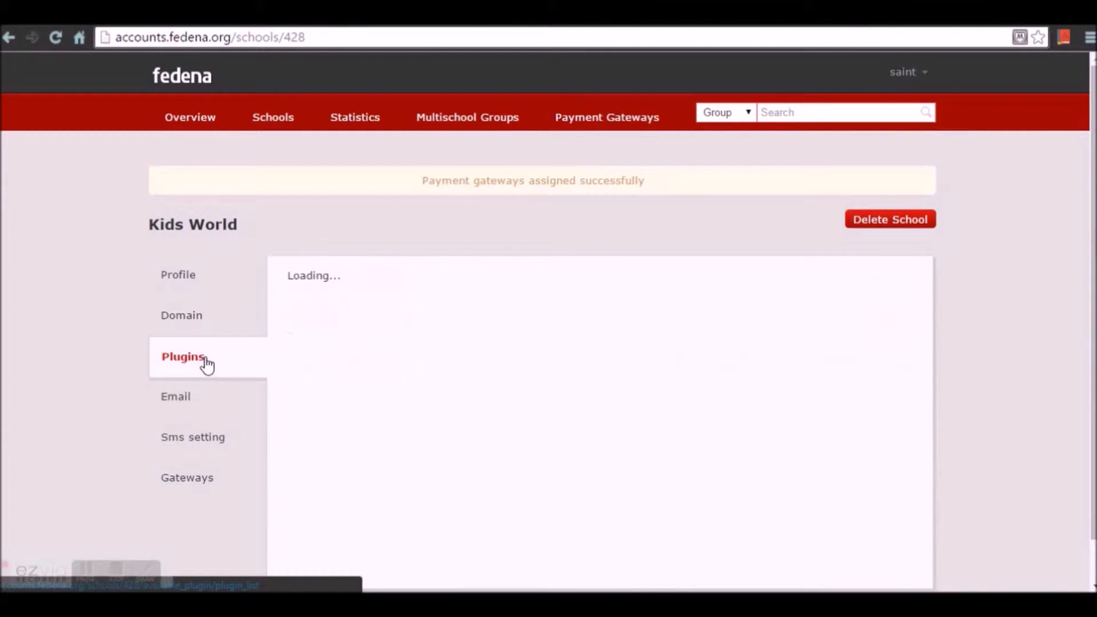
scroll(397, 392, down, 3)
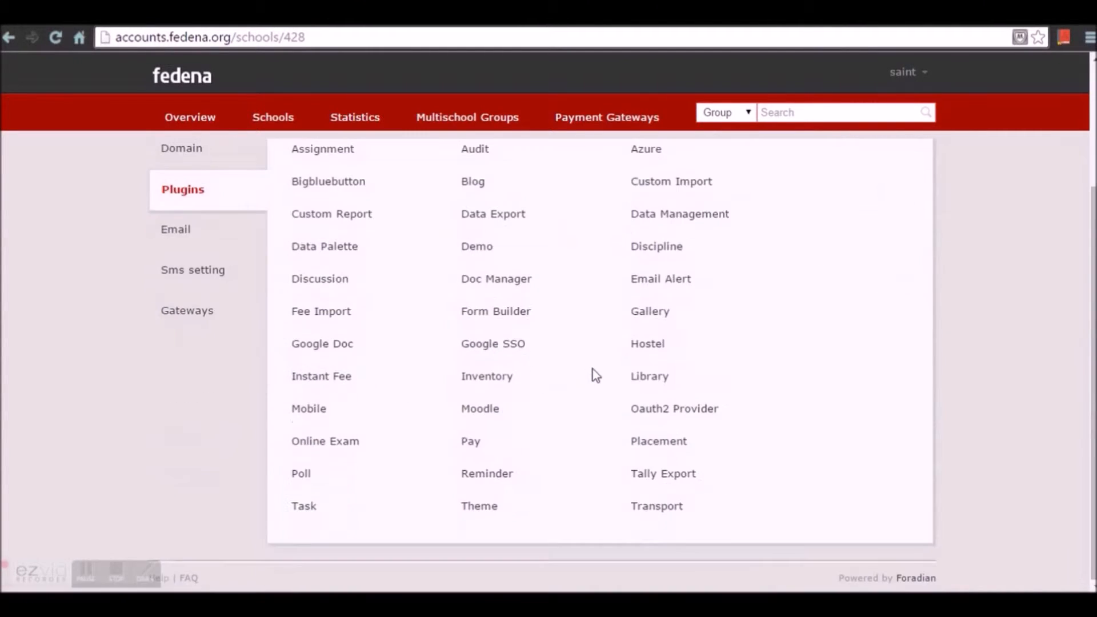
scroll(443, 431, up, 3)
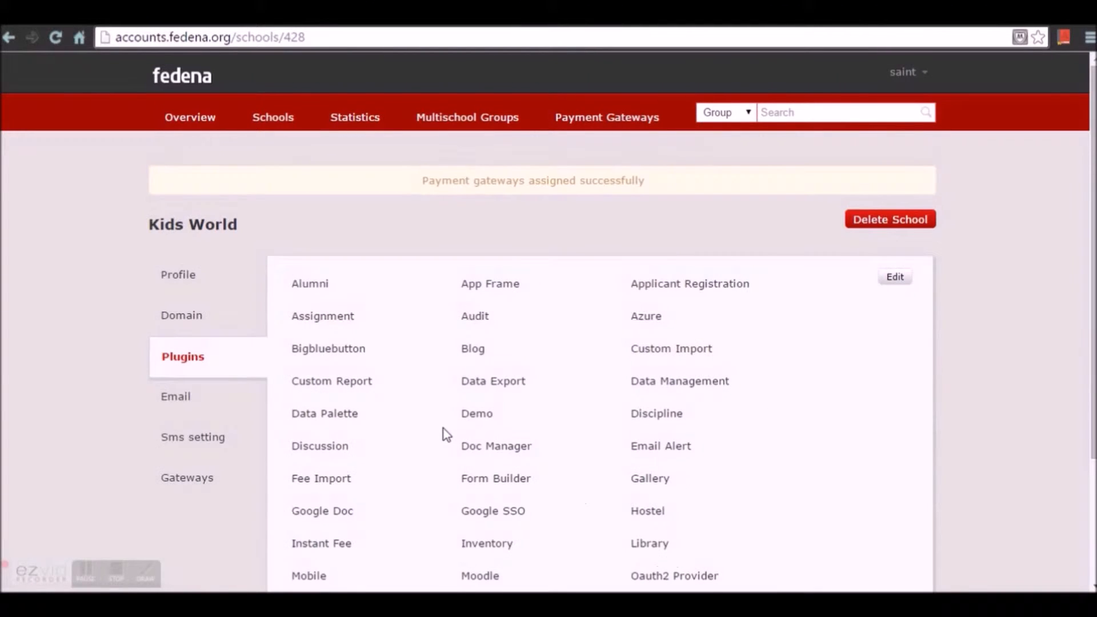
click(176, 397)
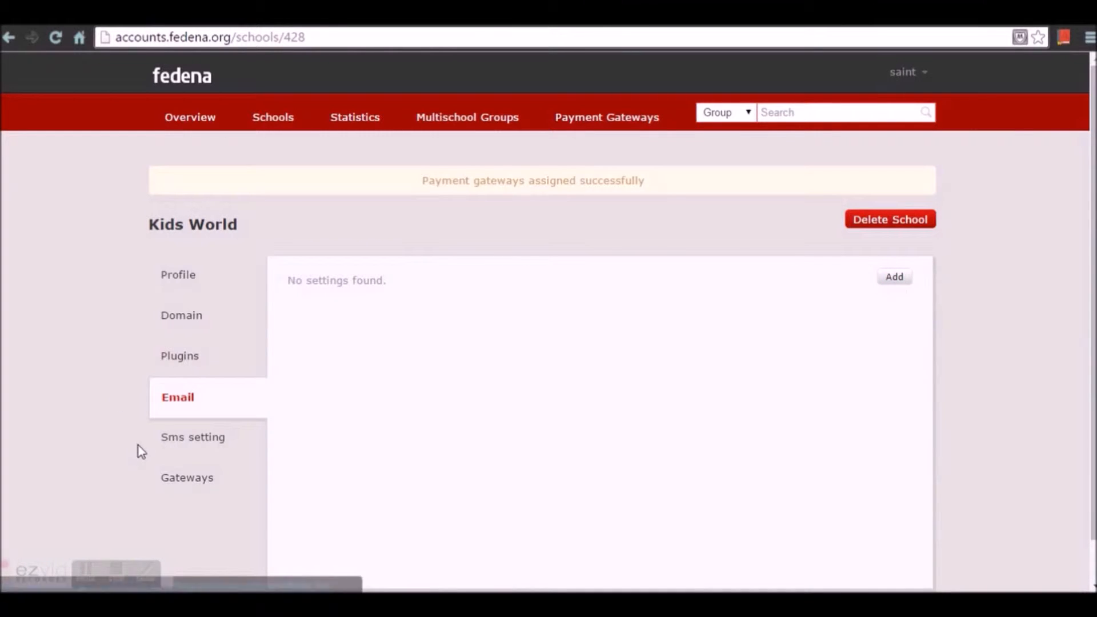
click(188, 447)
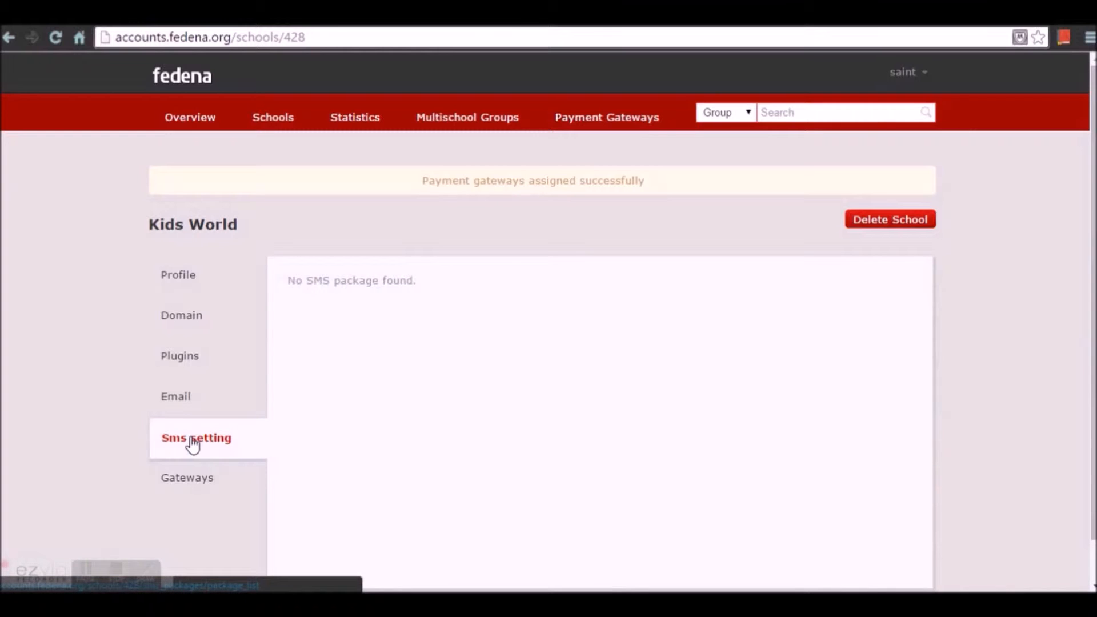
click(178, 483)
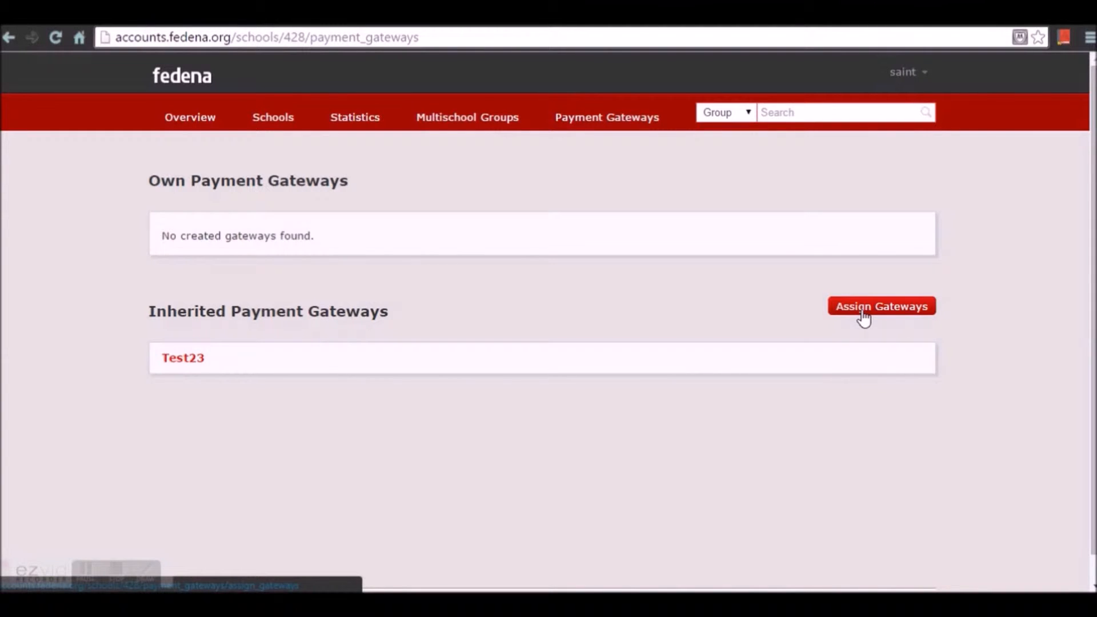
- From the Multischool Groups list, start a new multischool group
click(468, 120)
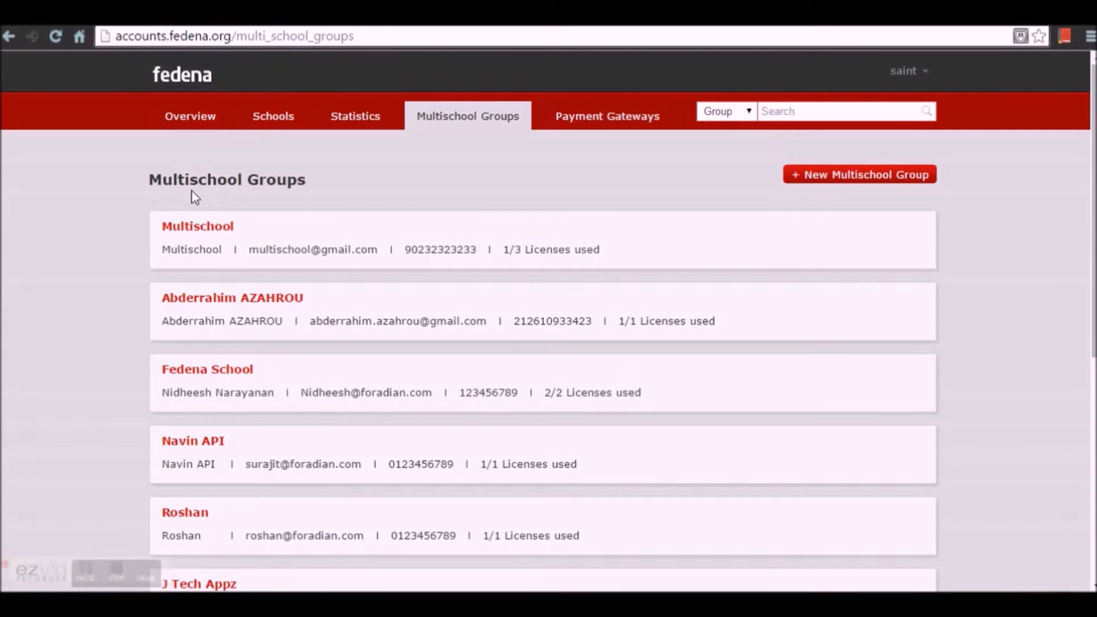
click(481, 120)
scroll(289, 229, down, 6)
scroll(443, 436, up, 6)
click(826, 182)
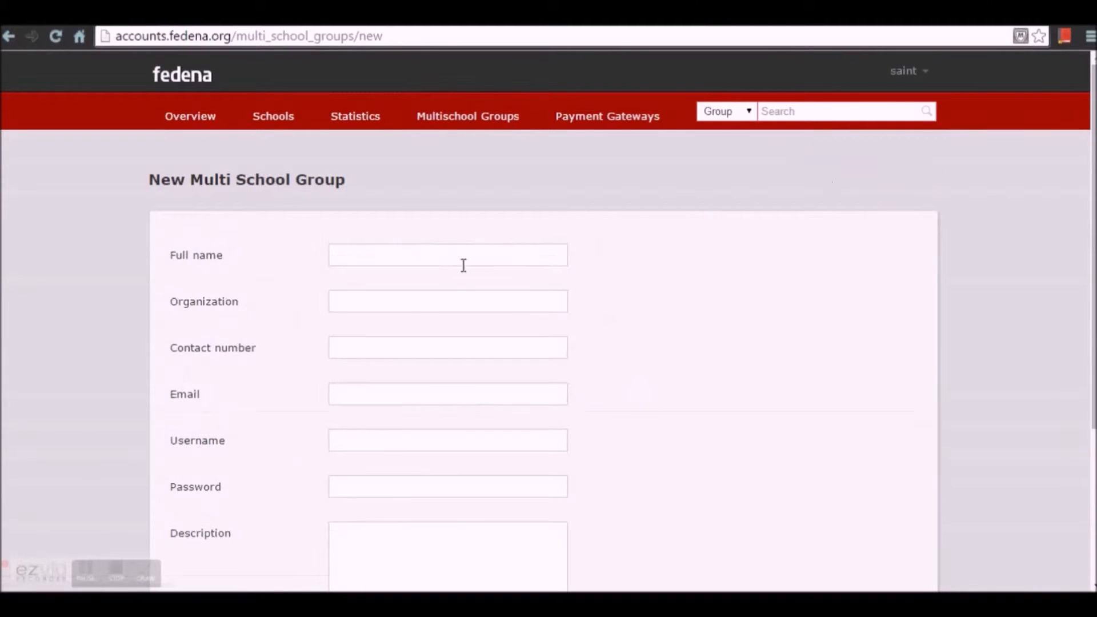
- Fill the group's name ABC, organization ABC Schools, a contact number and e-mail
click(451, 256)
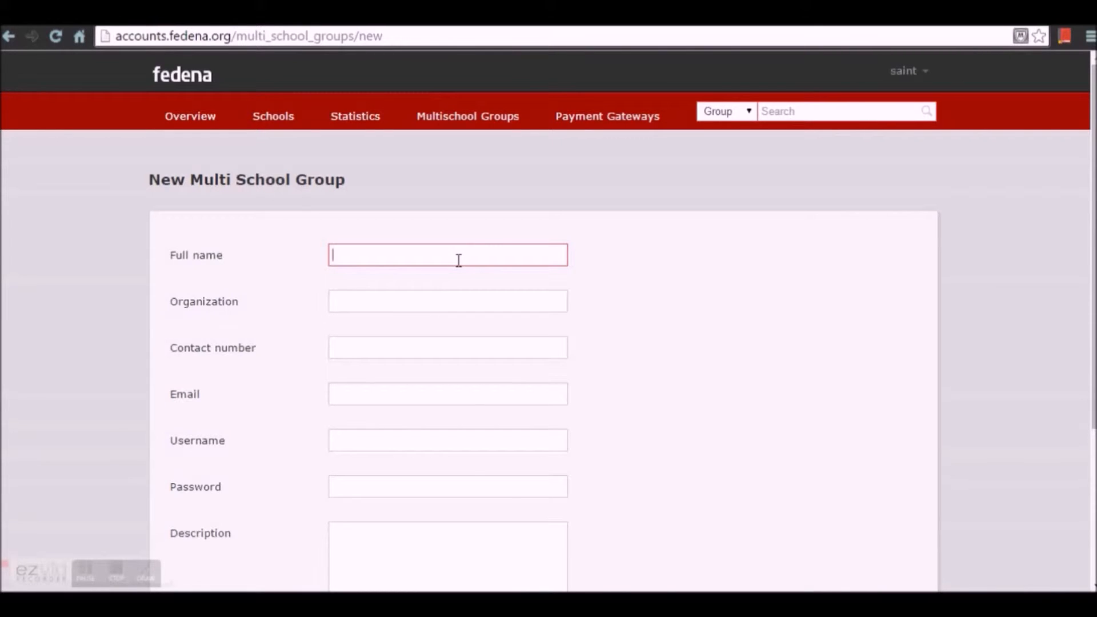
text(ABC)
click(442, 291)
text(ABC)
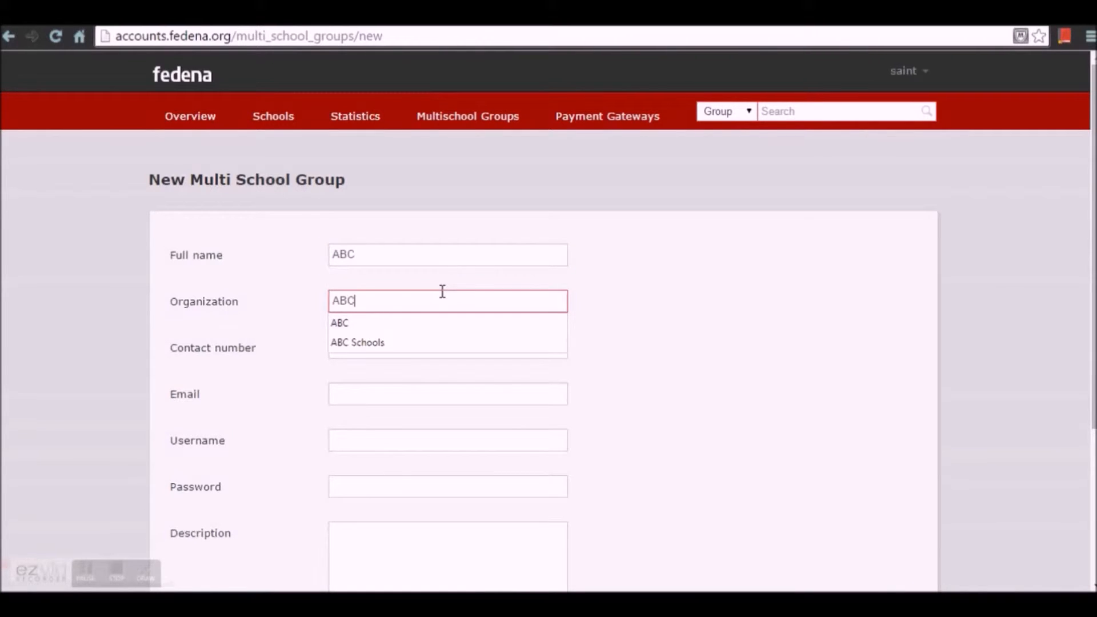
click(398, 318)
click(388, 354)
text(985)
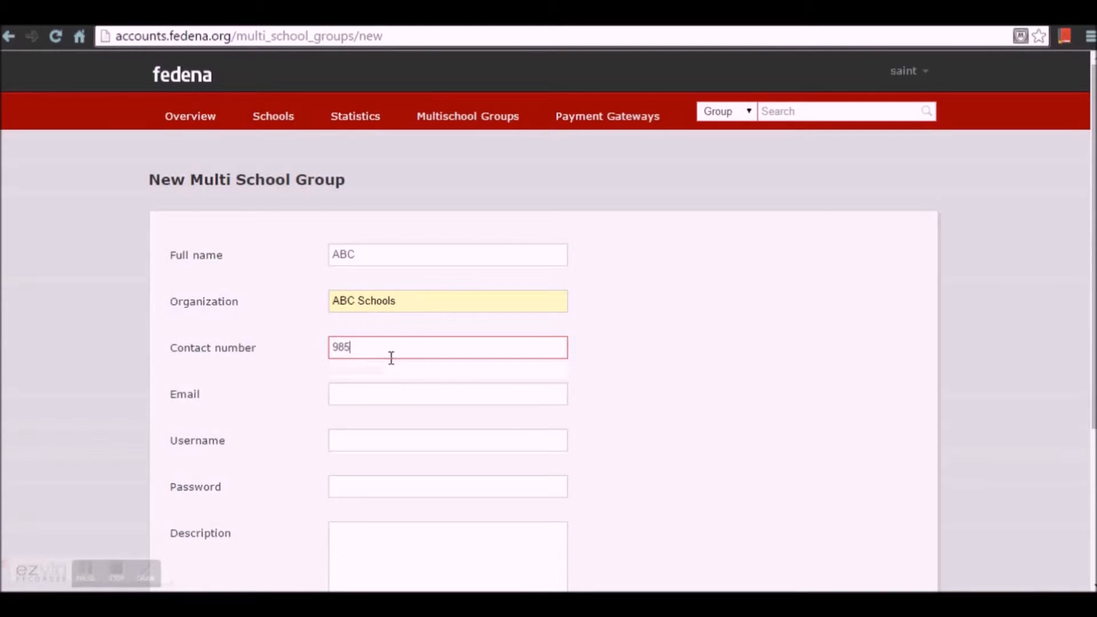
key(BackSpace)
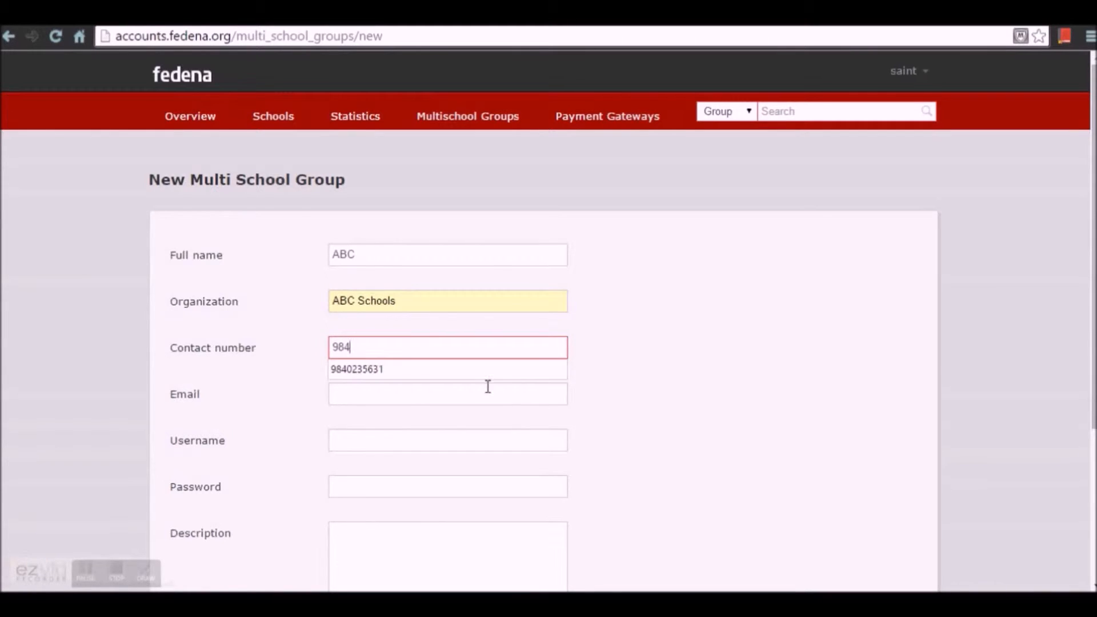
click(471, 372)
click(407, 392)
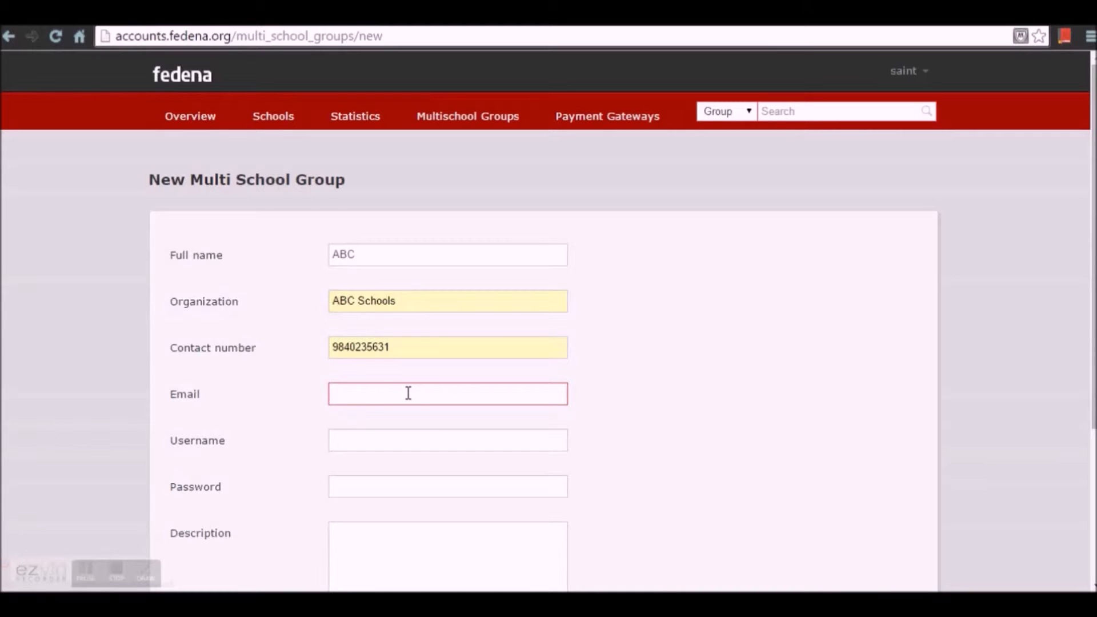
text(email@gmail.com)
- Set the group's login username and password, licence count 1, and inherited email settings
click(394, 441)
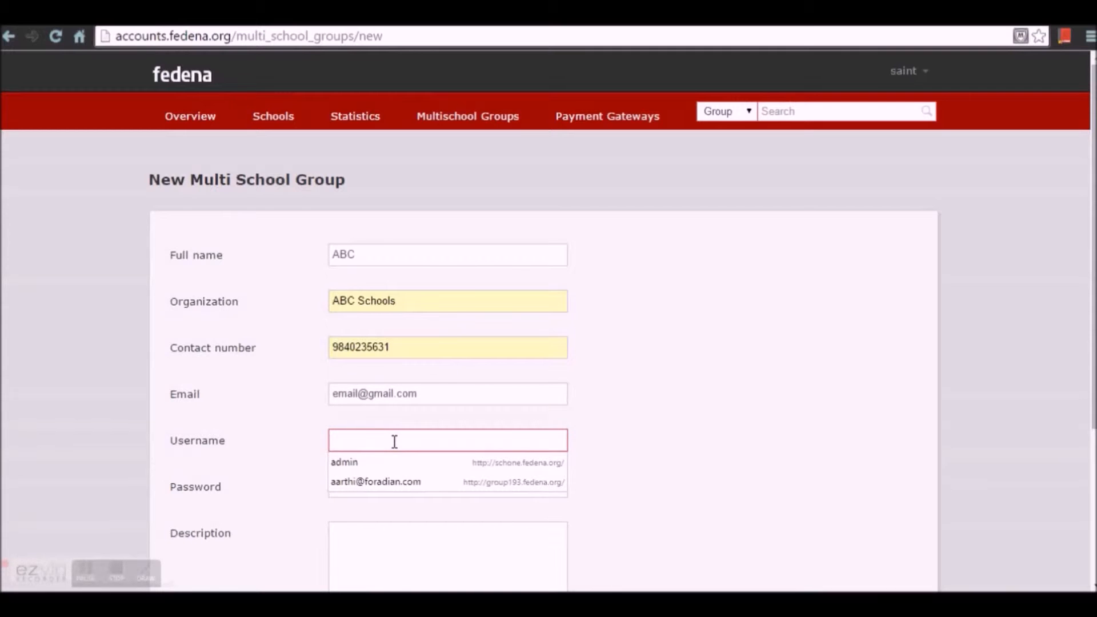
text(abc)
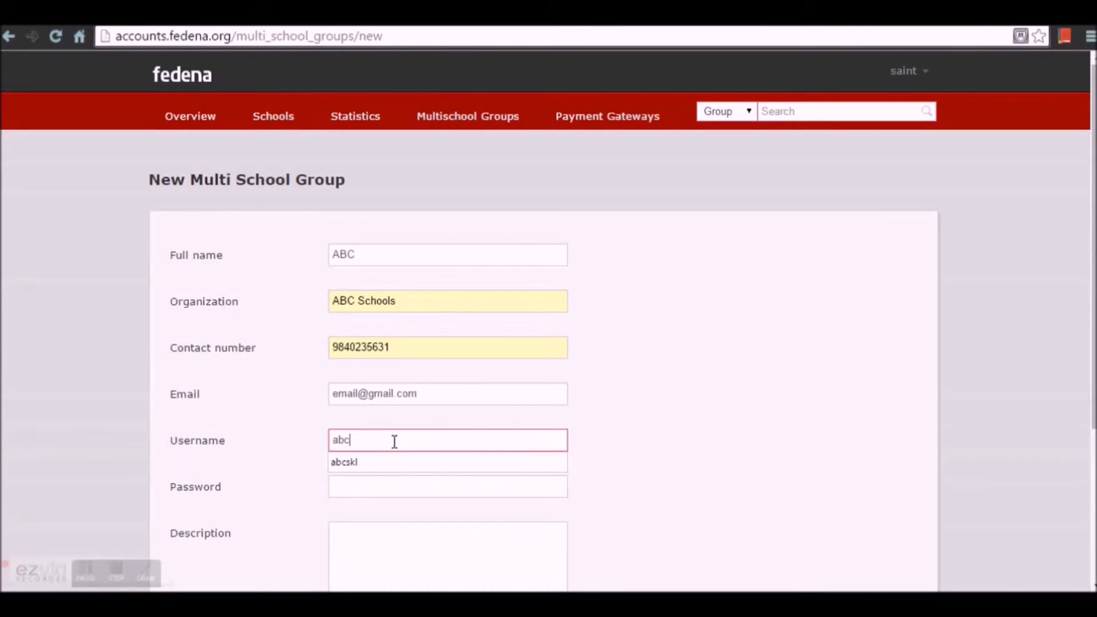
text(skl)
scroll(660, 484, down, 1)
click(428, 406)
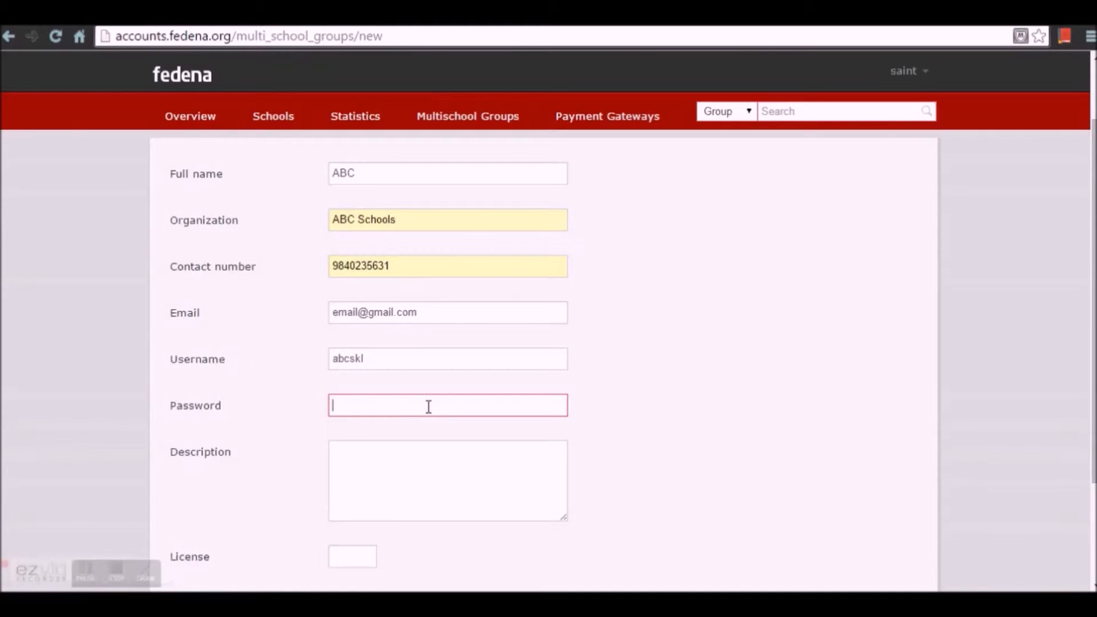
text(123456)
click(668, 454)
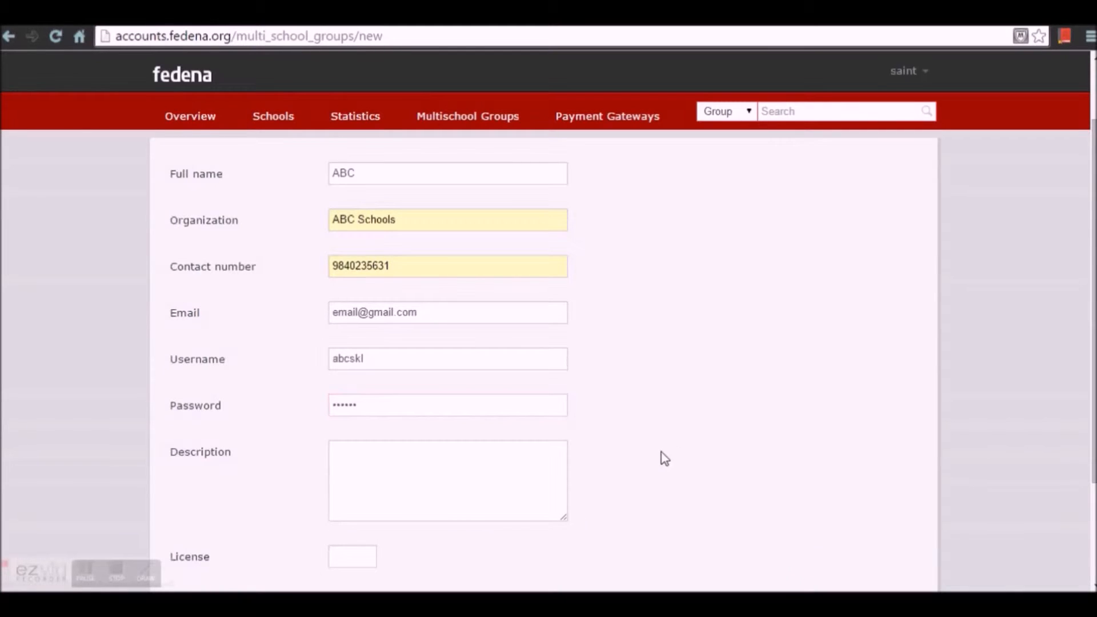
scroll(661, 455, down, 2)
click(354, 471)
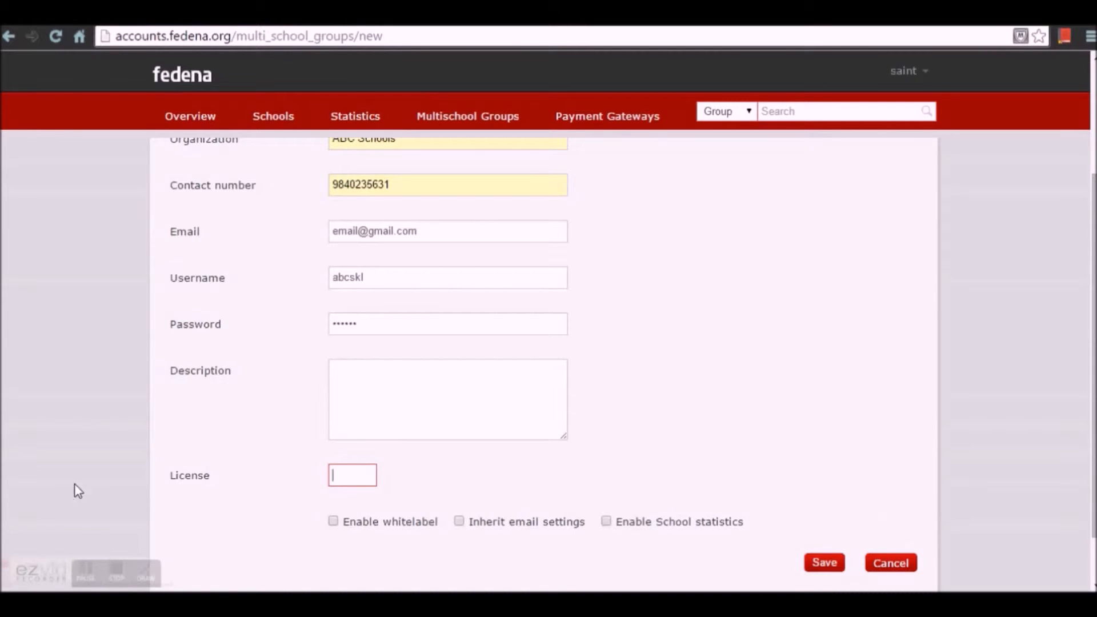
text(1)
scroll(519, 506, down, 2)
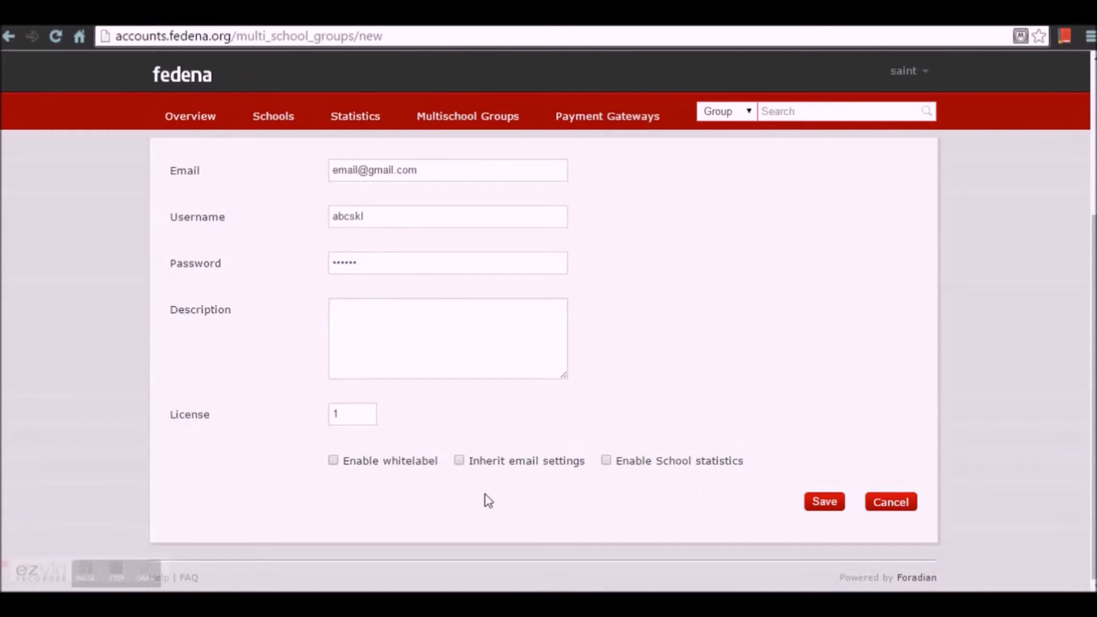
click(459, 461)
- Save the ABC Schools group, declining Chrome's offer to save the password
click(837, 502)
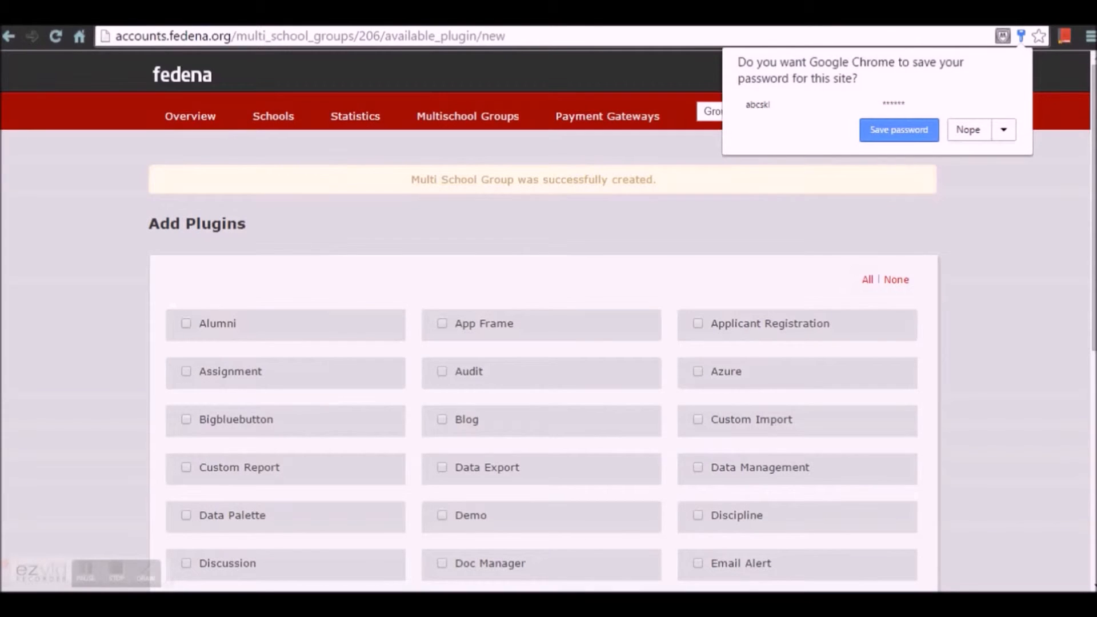
click(977, 134)
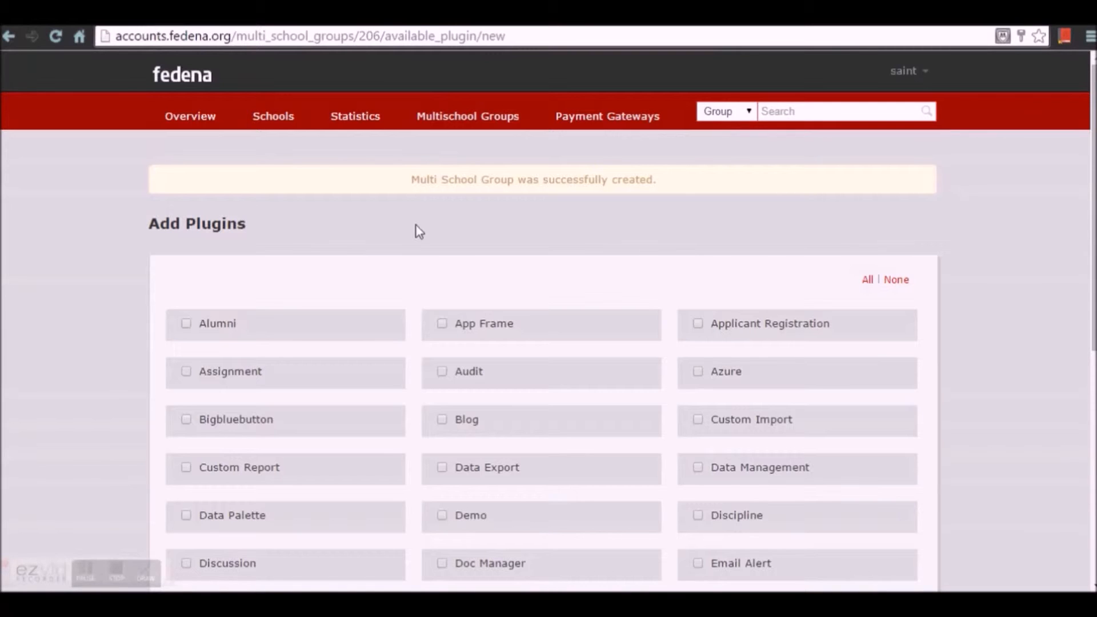
scroll(411, 243, down, 5)
scroll(721, 289, up, 5)
scroll(171, 342, down, 5)
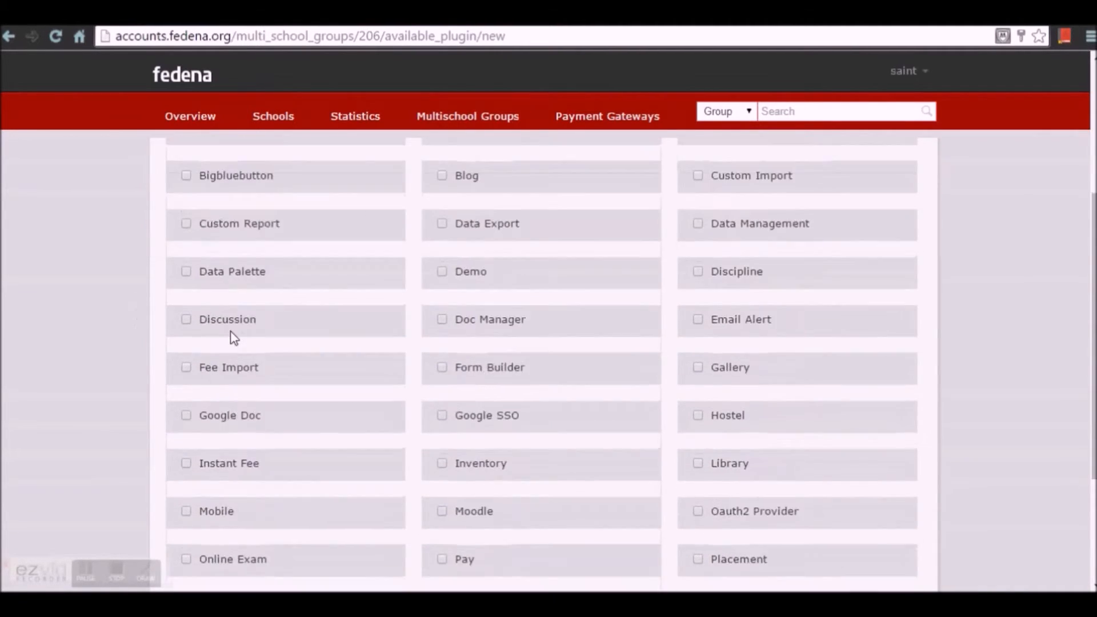
scroll(828, 423, up, 5)
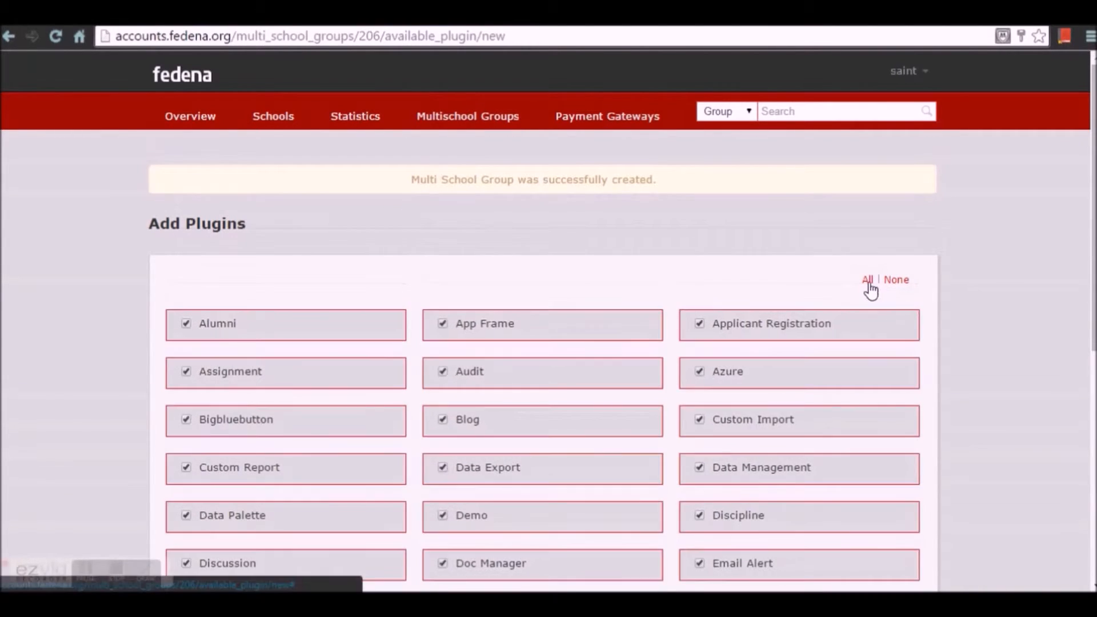
- Assign all plugins and the test23 payment gateway to ABC Schools
click(867, 280)
scroll(874, 300, down, 5)
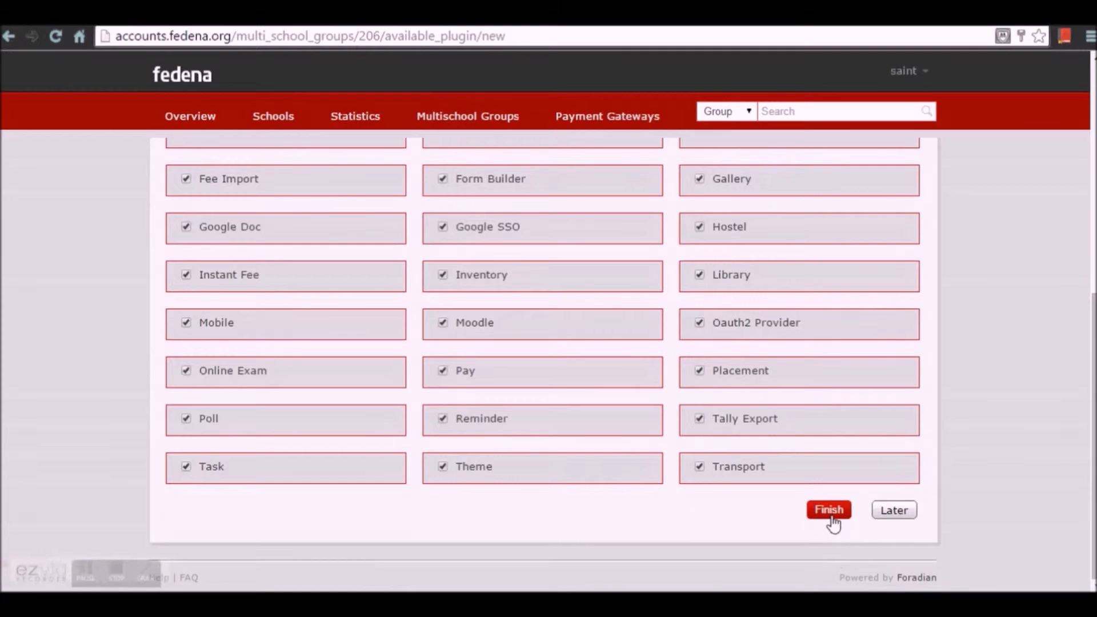
click(831, 518)
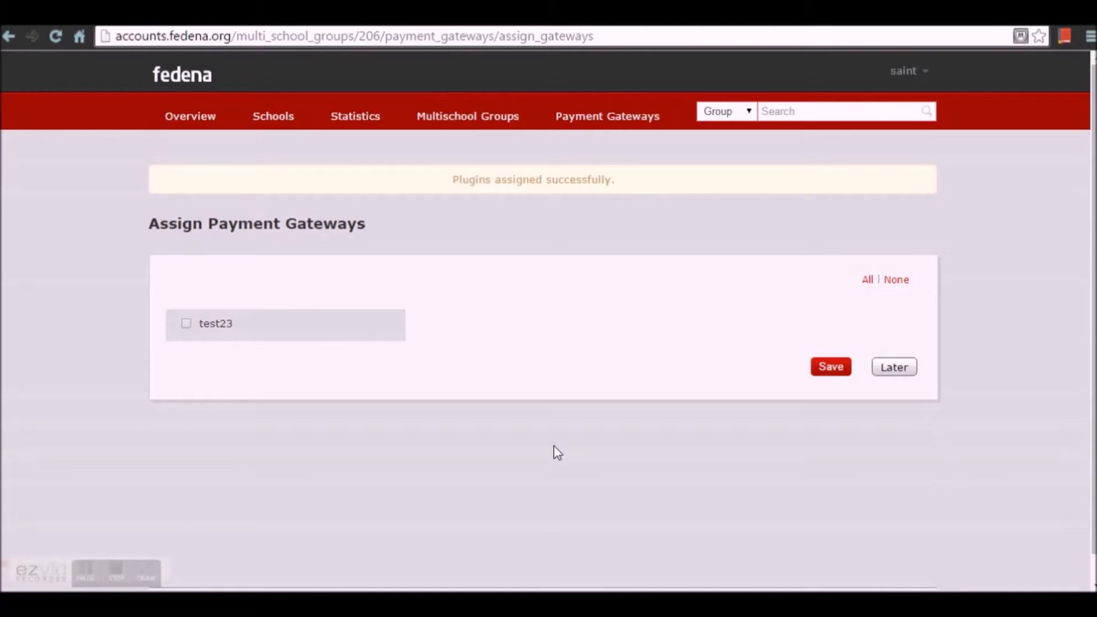
click(185, 328)
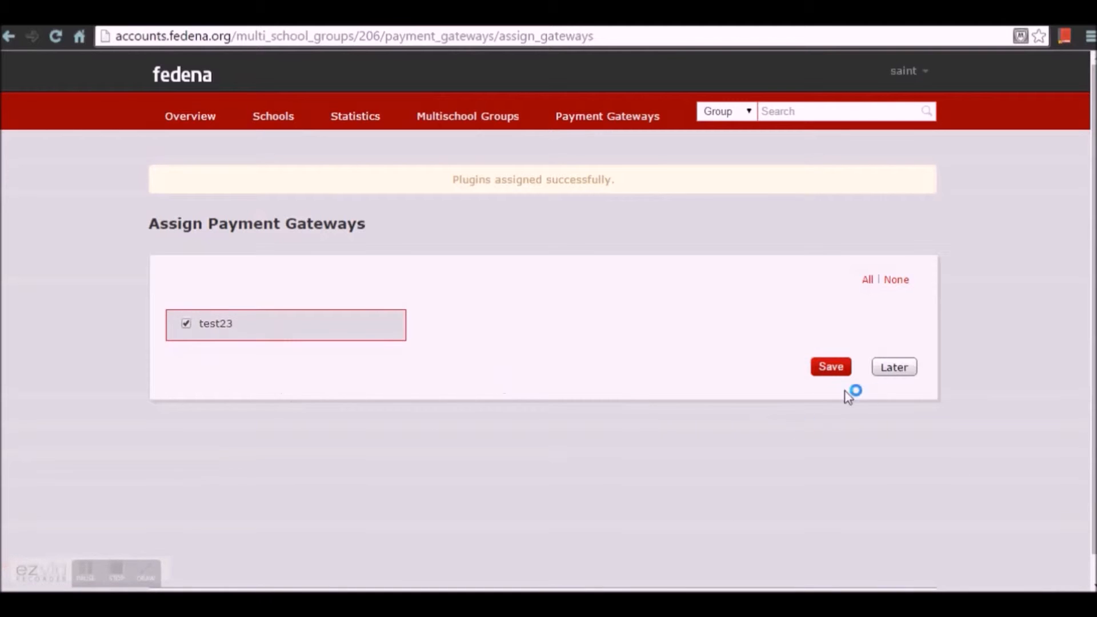
click(832, 368)
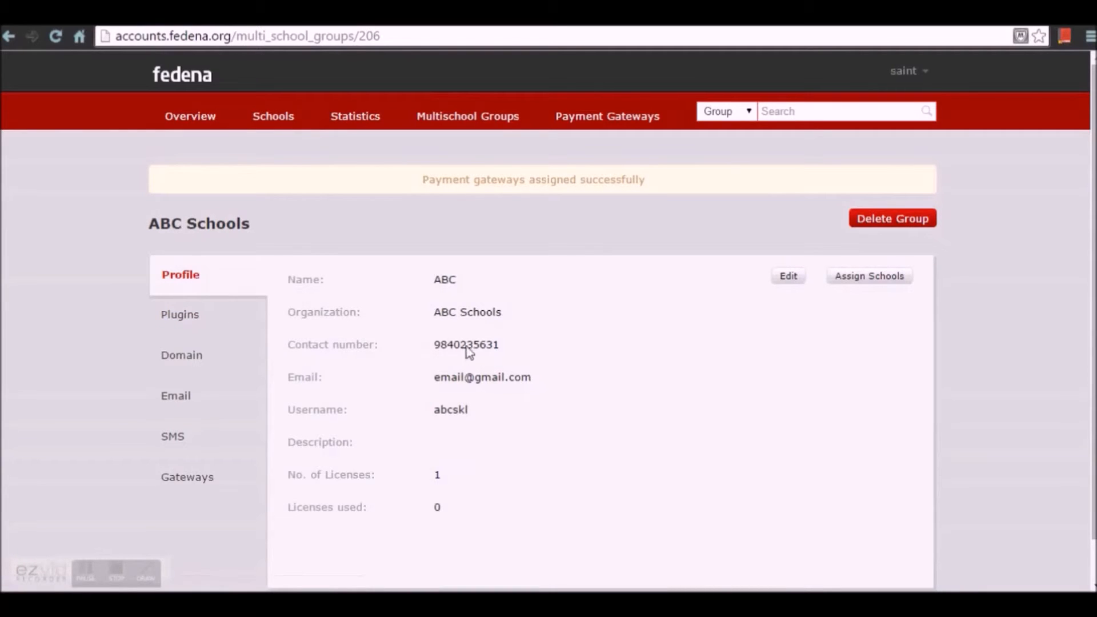
- Check ABC Schools' plugins and domain, then go to its site group206.fedena.org
click(178, 319)
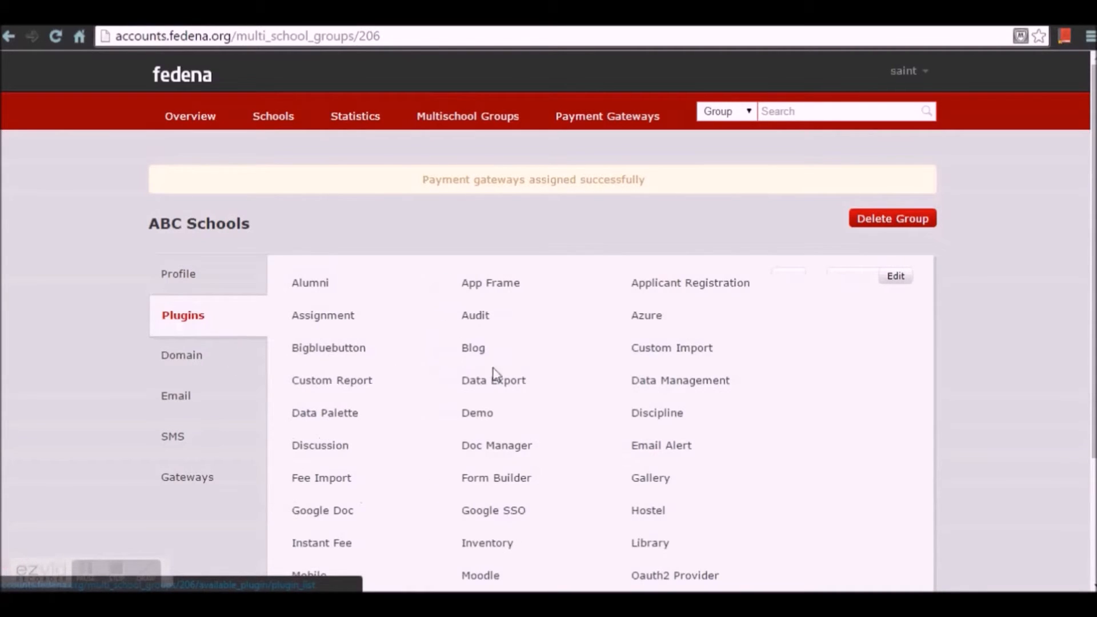
scroll(367, 272, down, 3)
scroll(696, 441, up, 3)
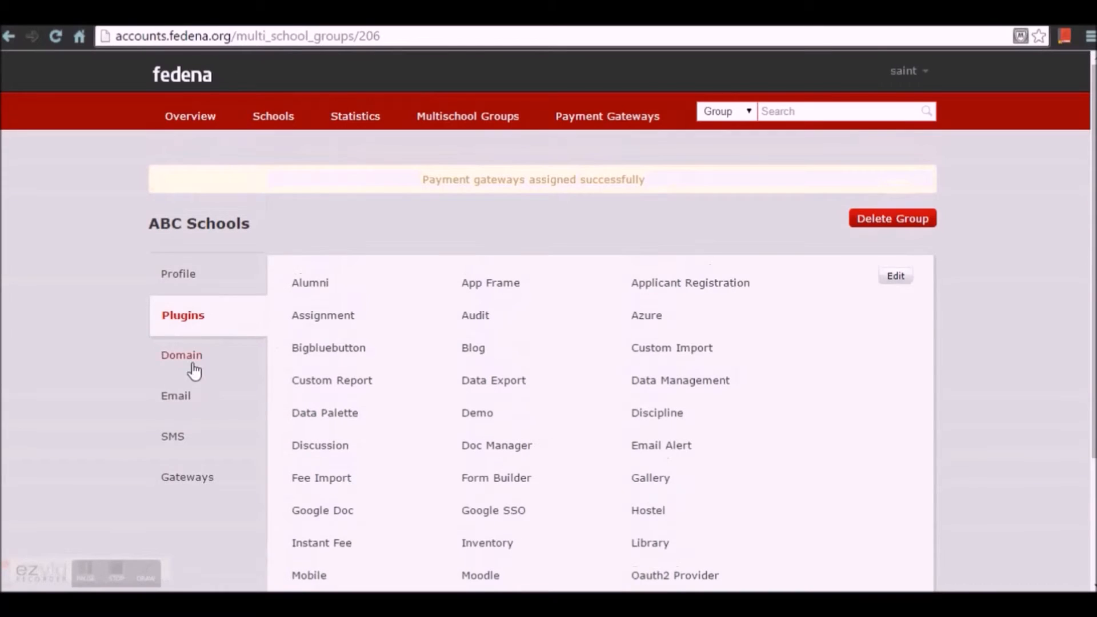
click(174, 364)
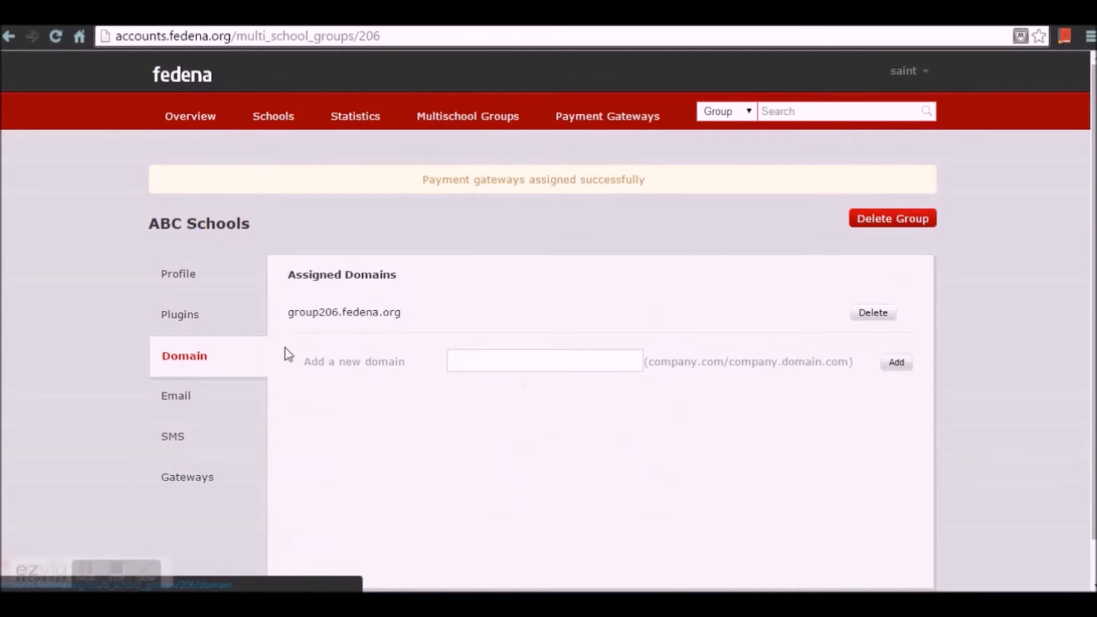
click(385, 324)
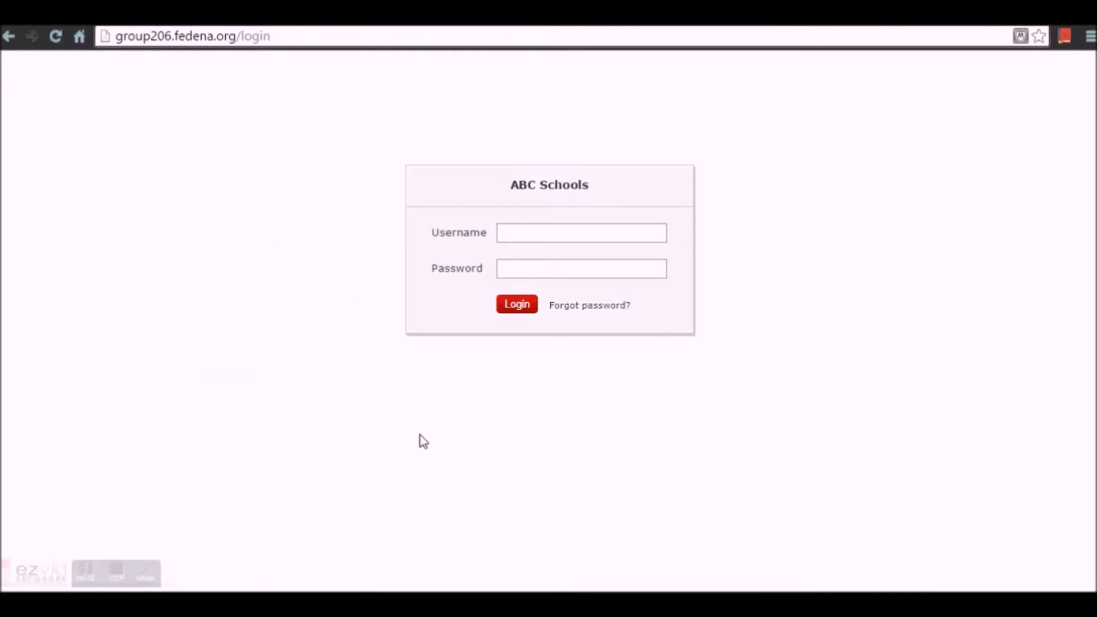
- Log in at group206.fedena.org with the ABC Schools group admin username and password
click(523, 234)
text(abcskl)
key(Tab)
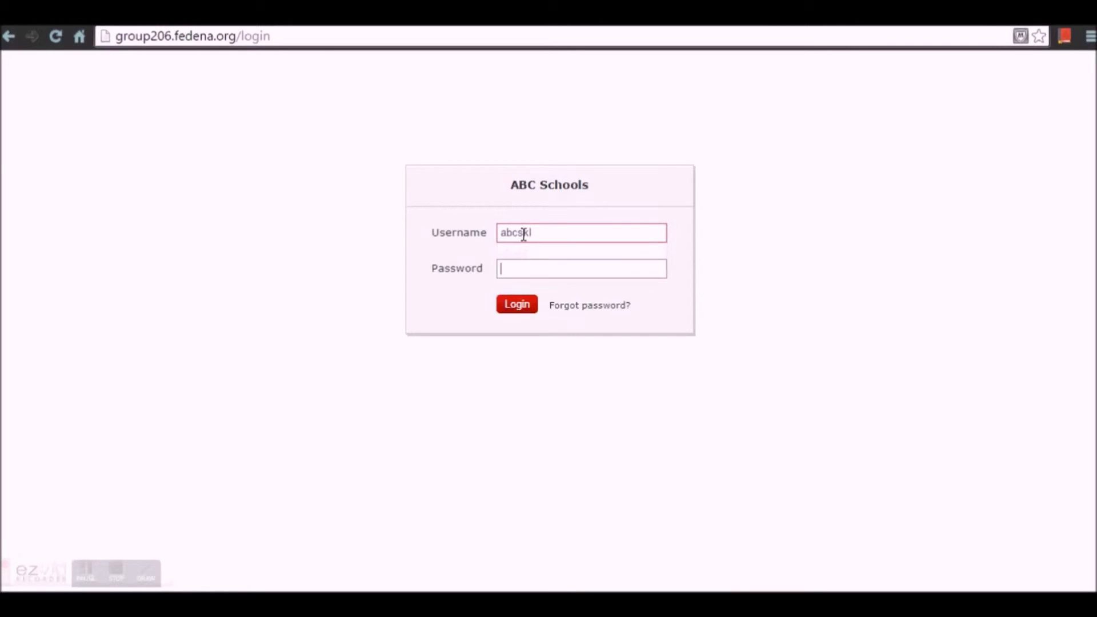
text(123456)
key(Return)
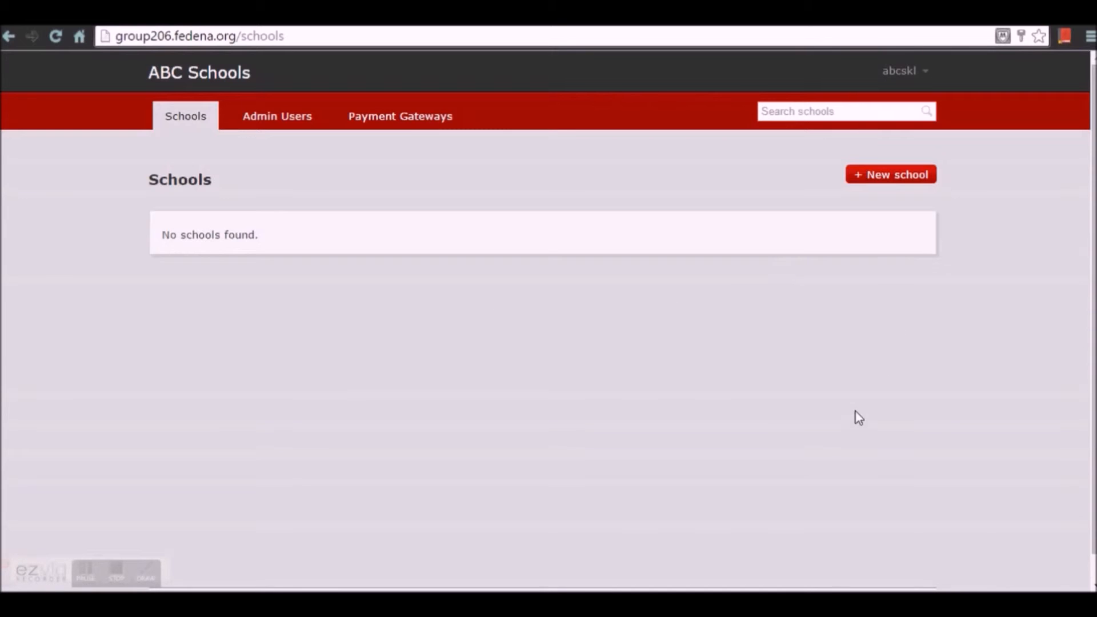
click(917, 76)
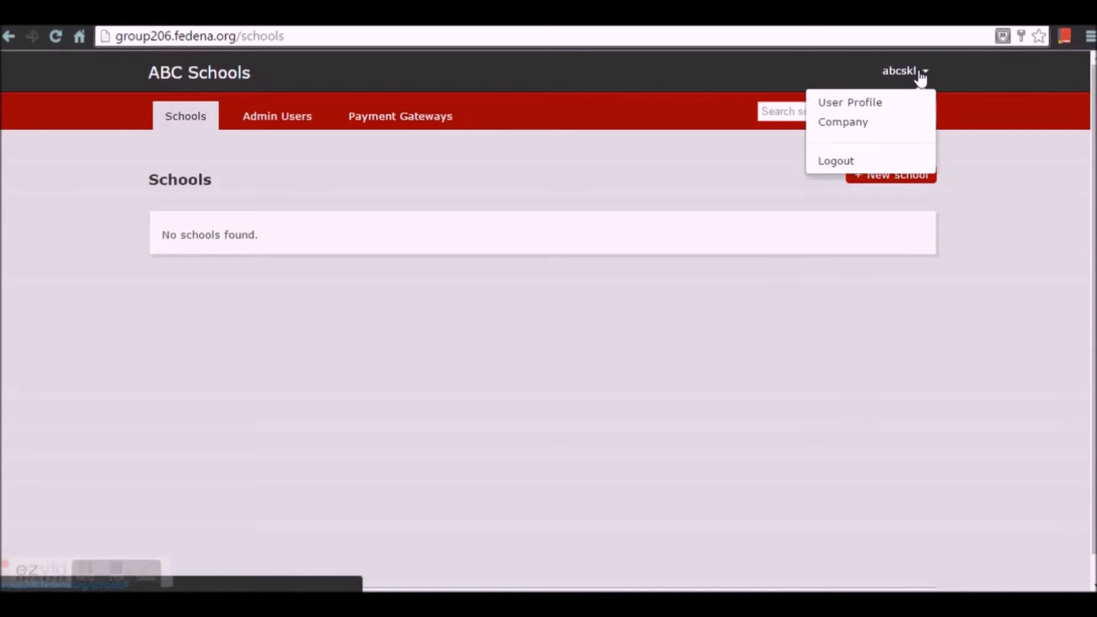
click(900, 122)
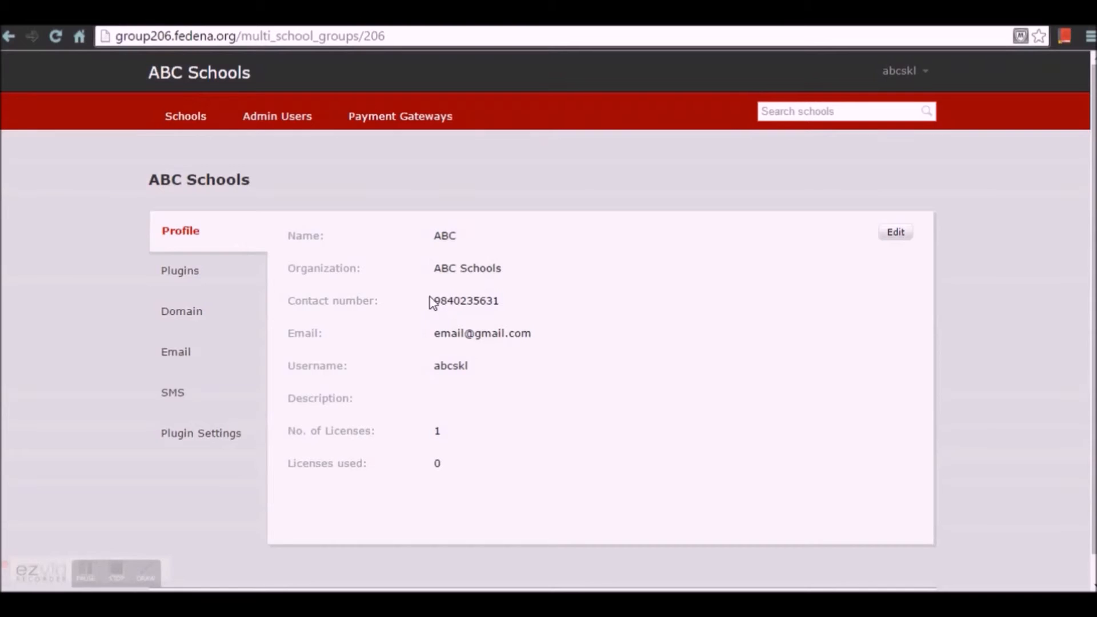
click(192, 286)
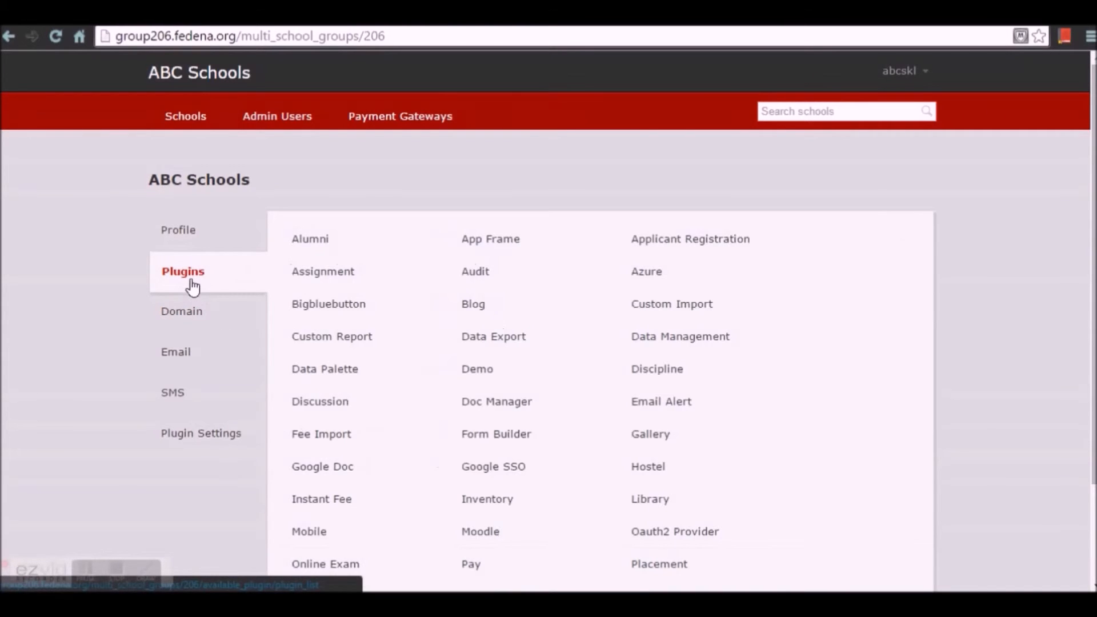
scroll(615, 455, down, 2)
scroll(620, 503, up, 2)
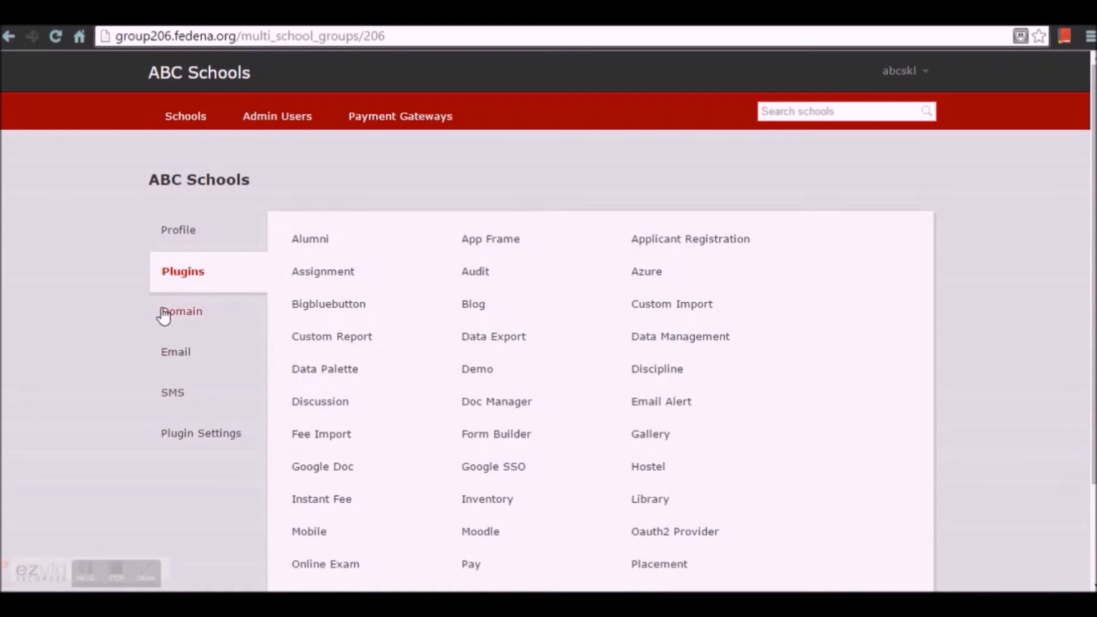
click(206, 315)
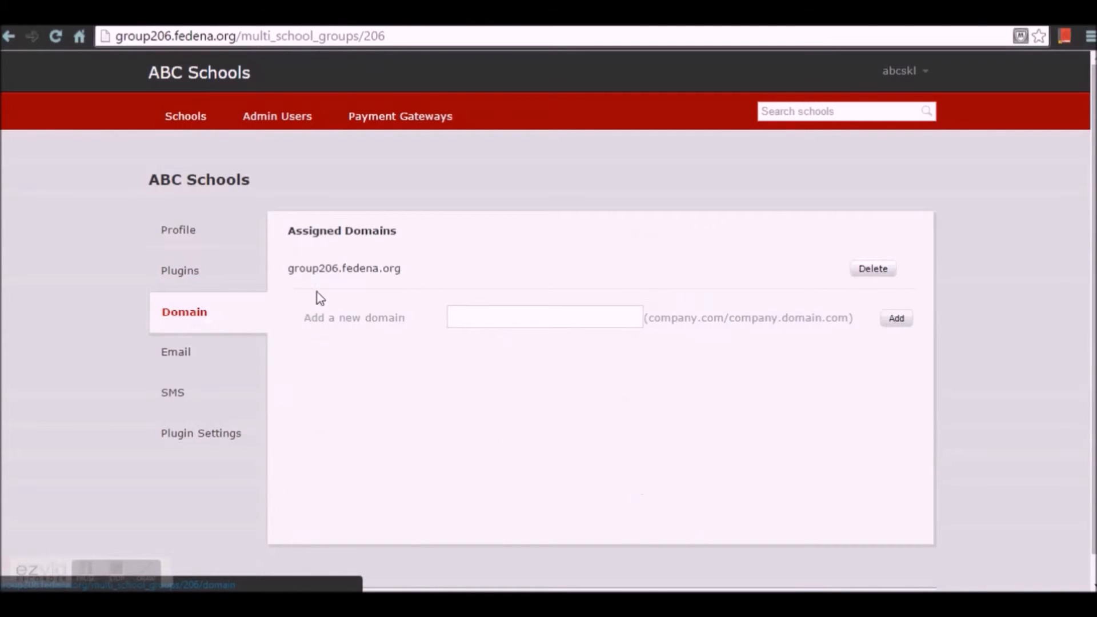
click(210, 368)
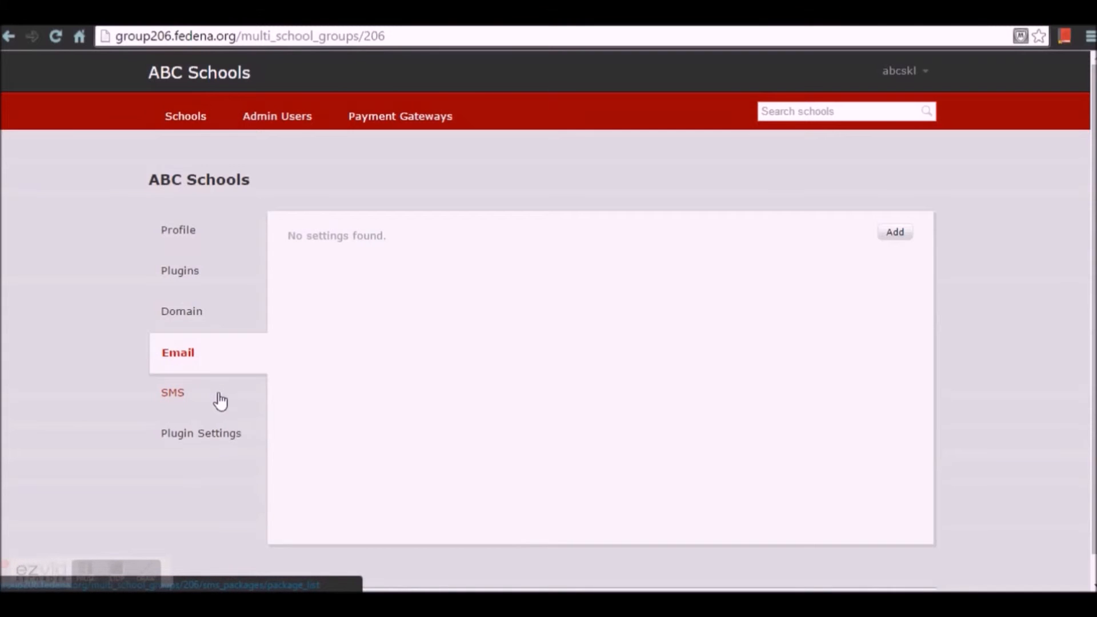
click(216, 433)
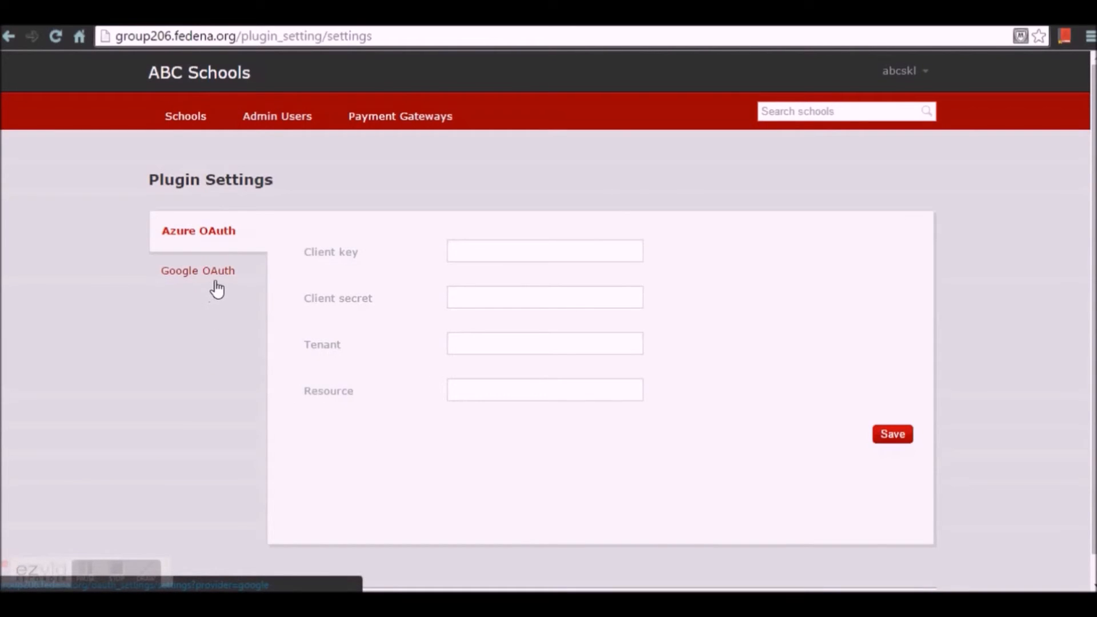
click(197, 119)
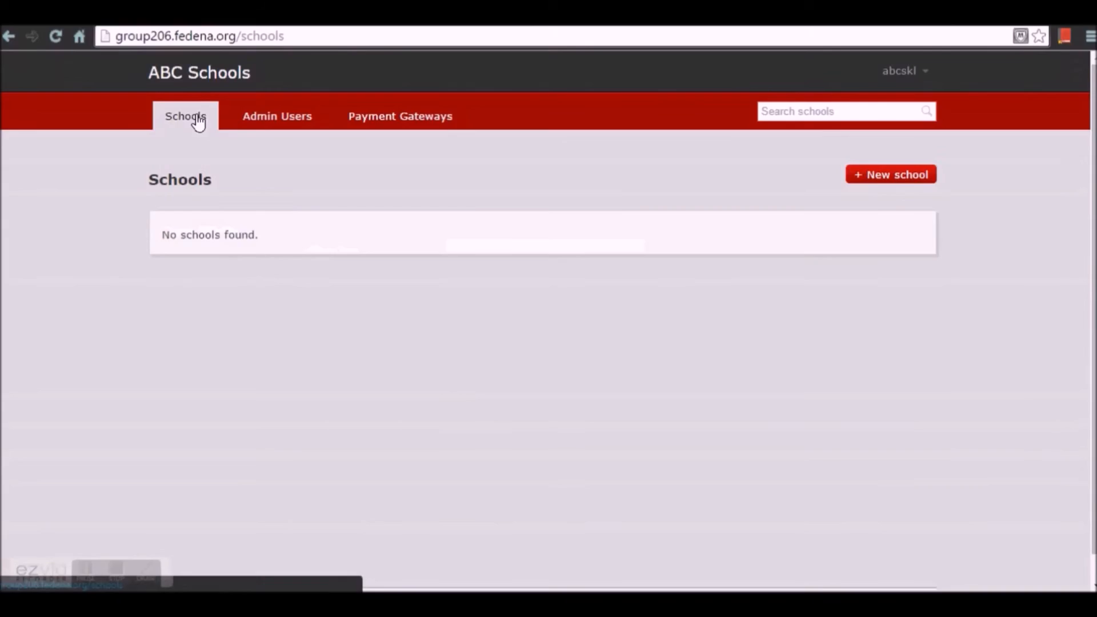
- Start a new school 'The Valley School', code thevalleyschool, inheriting email settings
click(918, 178)
click(372, 260)
text(The Valley)
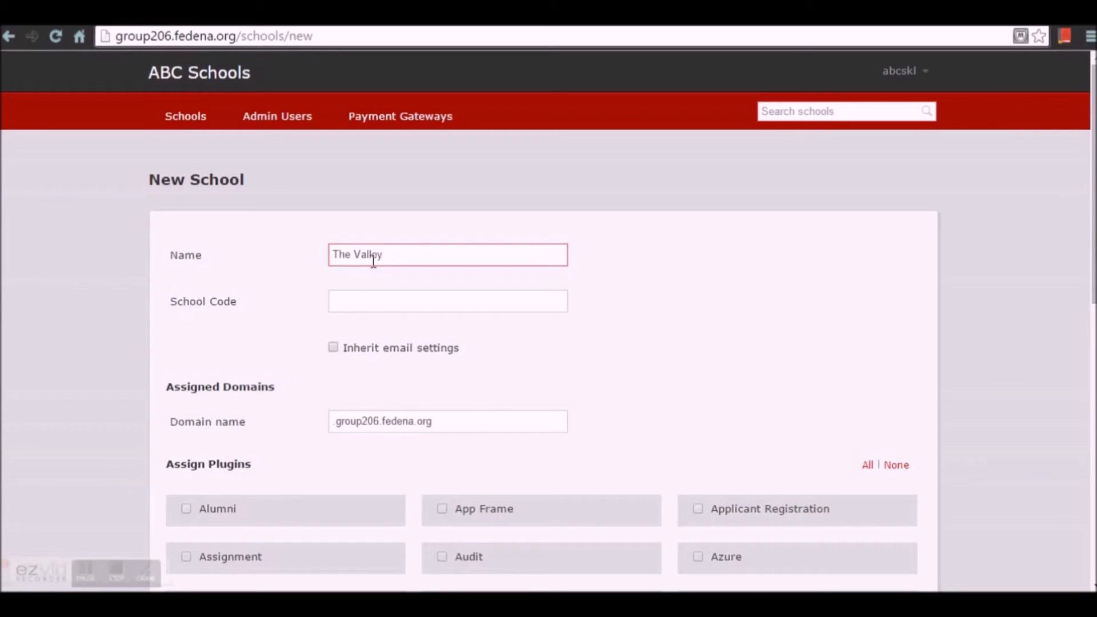
text( School)
click(395, 300)
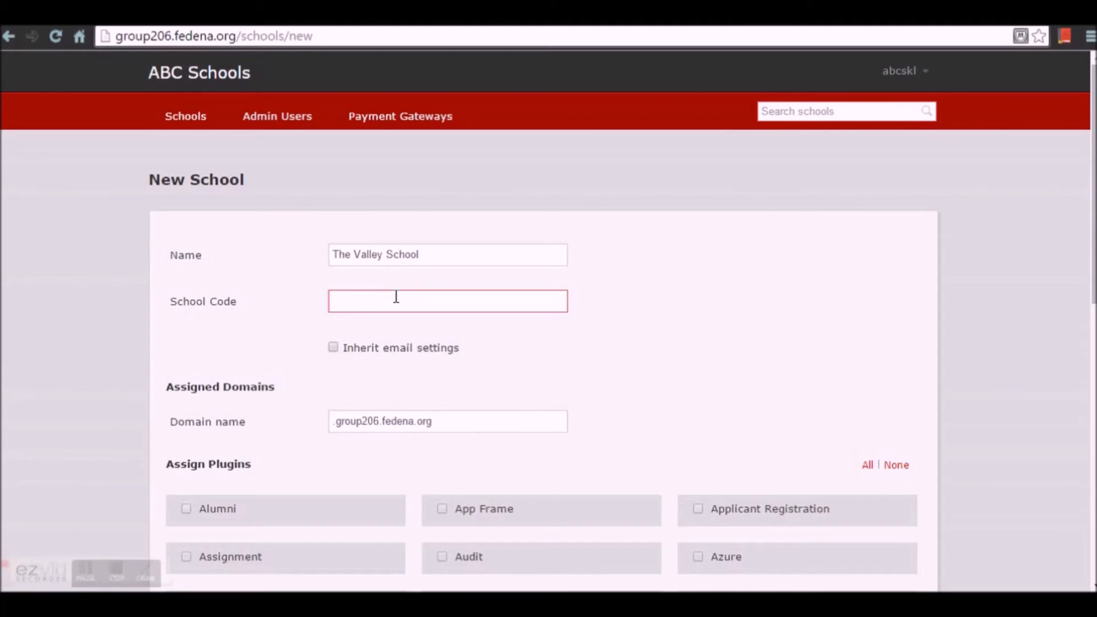
text(the)
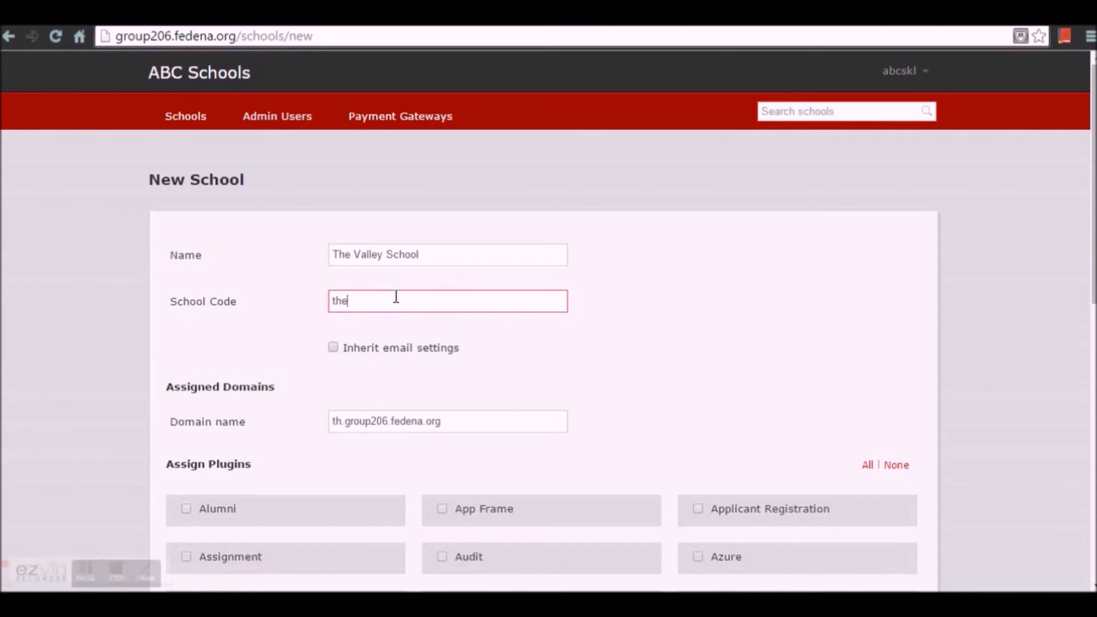
text(valleyschool)
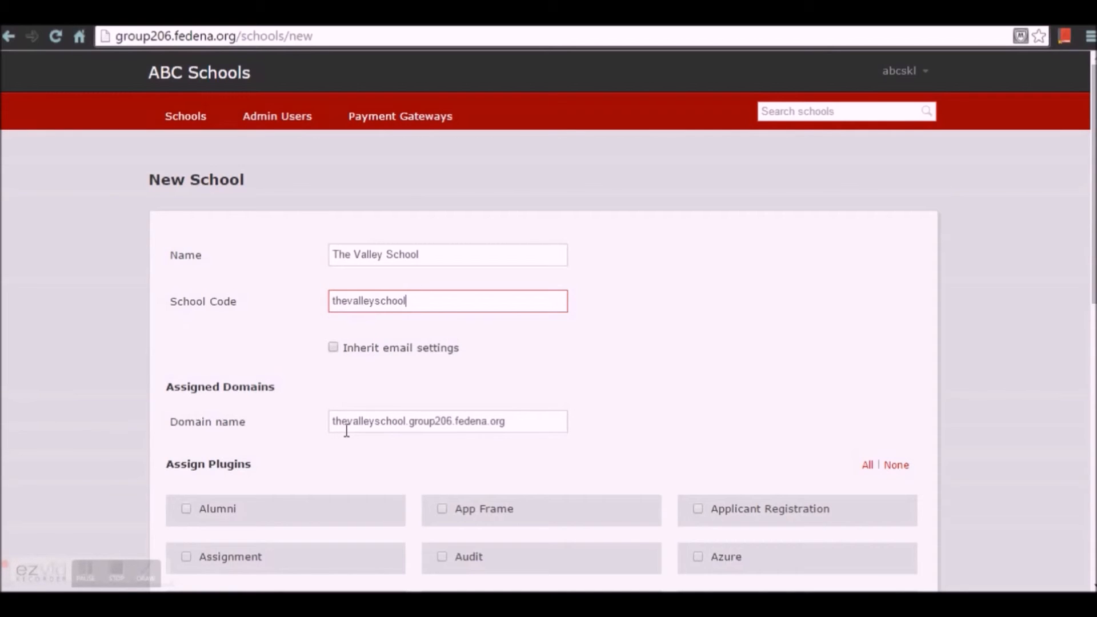
click(332, 350)
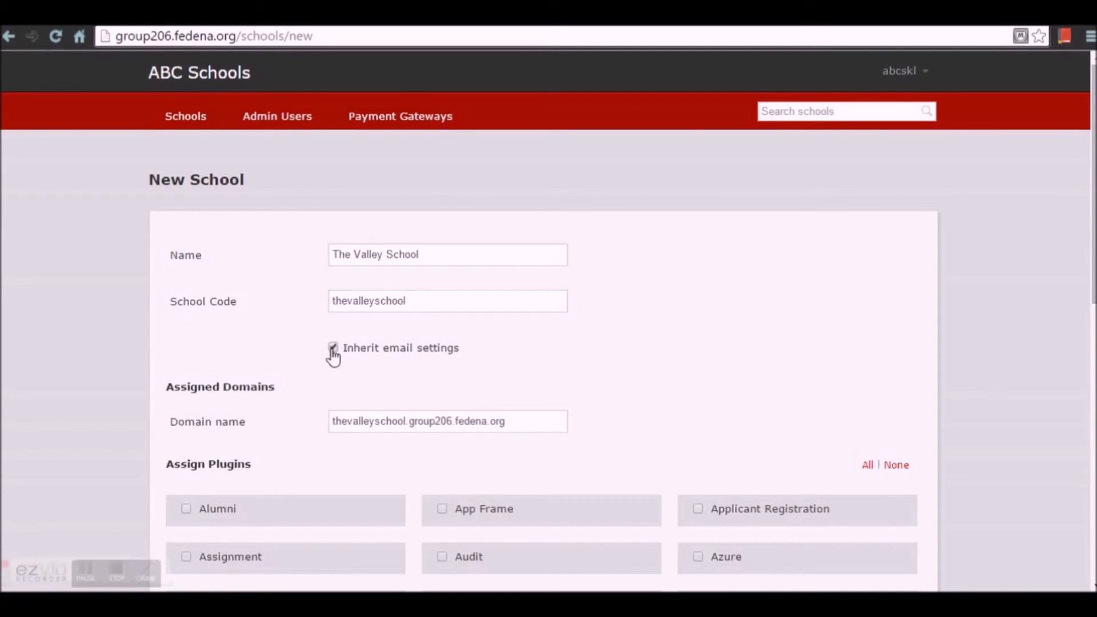
- Assign all plugins to The Valley School and save the new school
scroll(333, 357, down, 4)
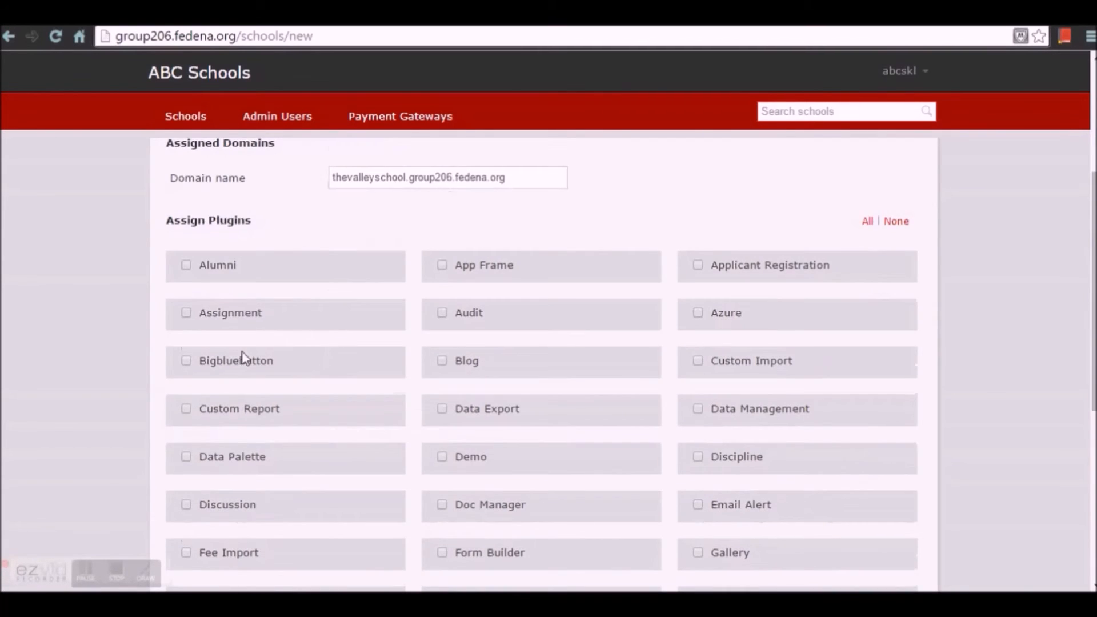
scroll(619, 328, down, 2)
scroll(910, 414, down, 5)
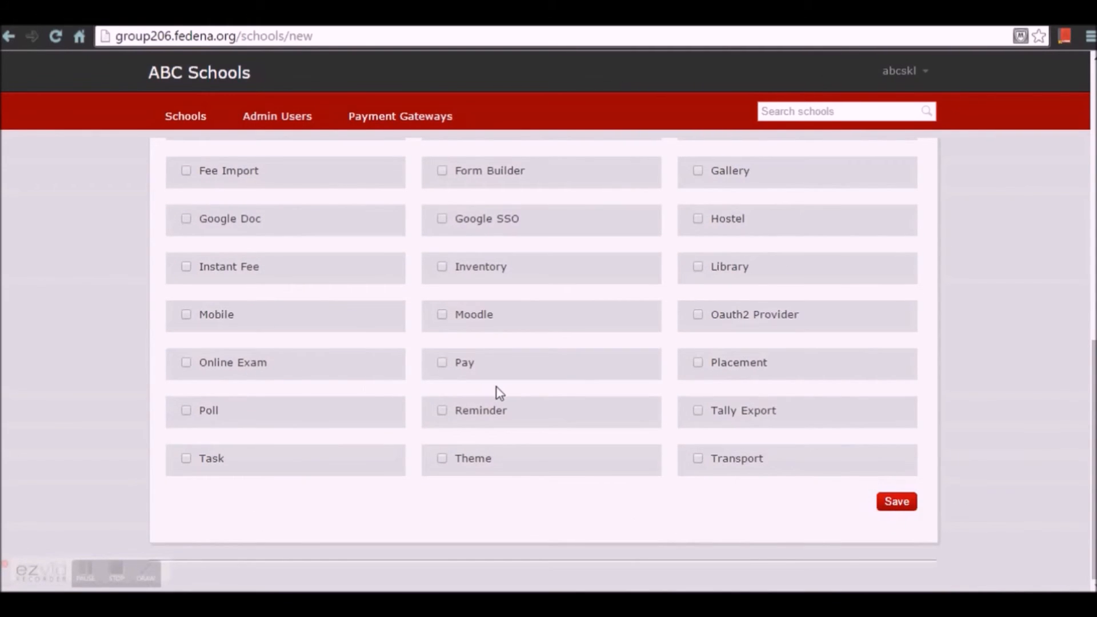
scroll(576, 380, up, 5)
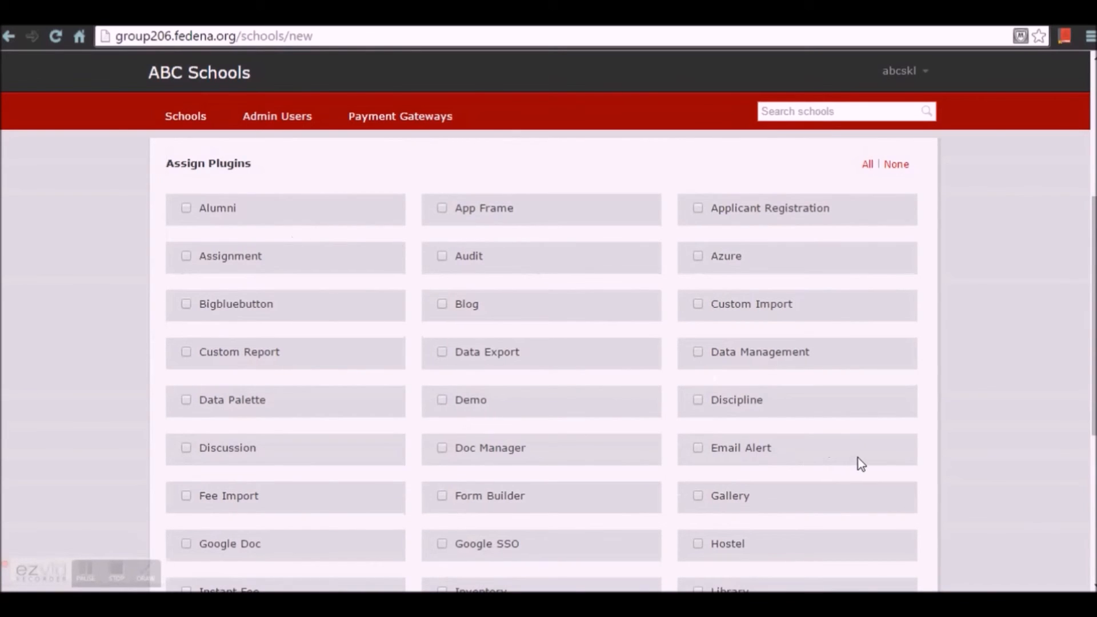
click(867, 165)
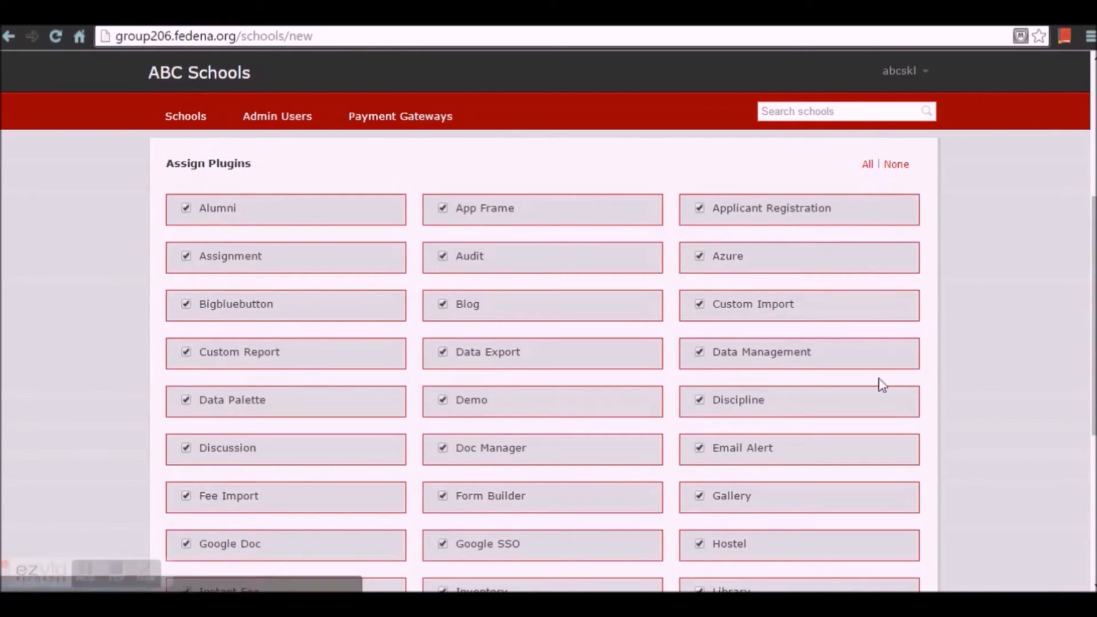
scroll(477, 470, down, 4)
click(895, 582)
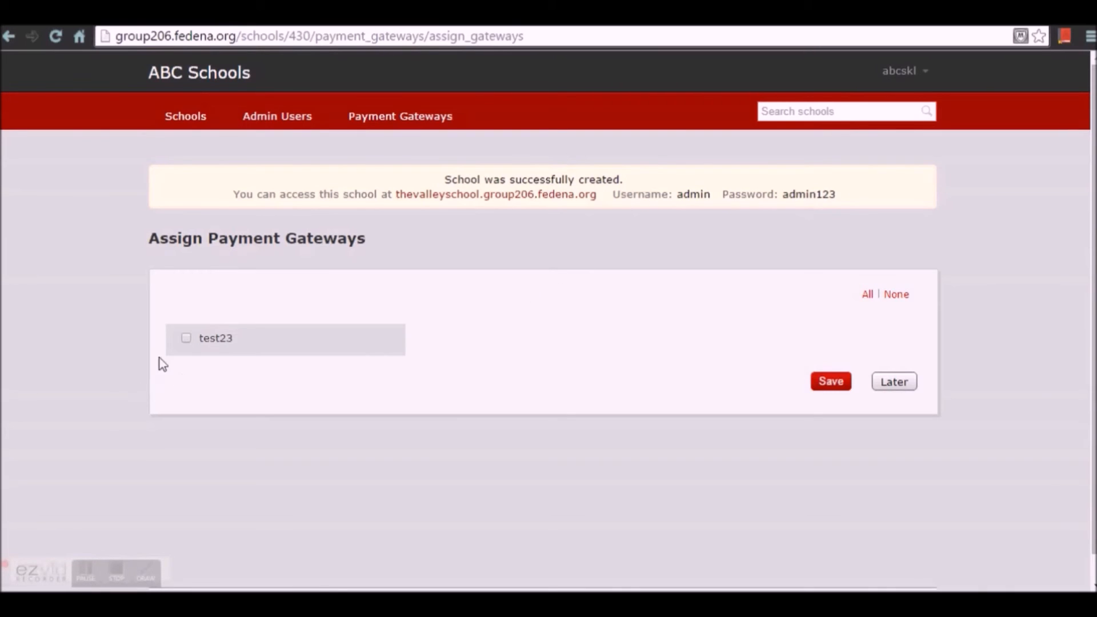
- Assign and save the test23 payment gateway, then open The Valley School from the Schools list
click(188, 340)
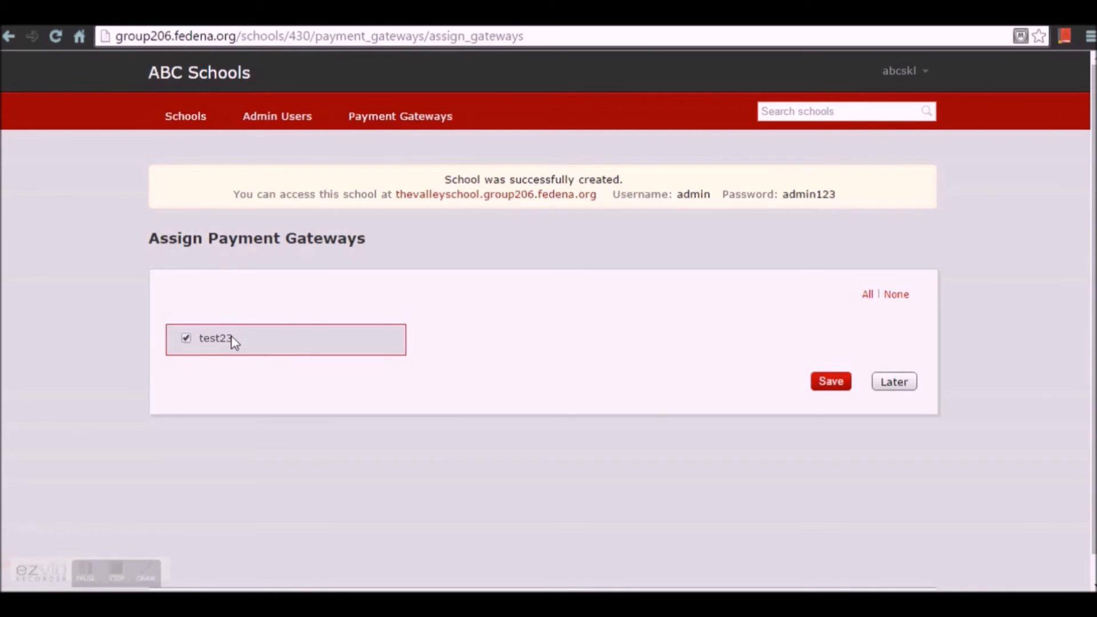
click(831, 382)
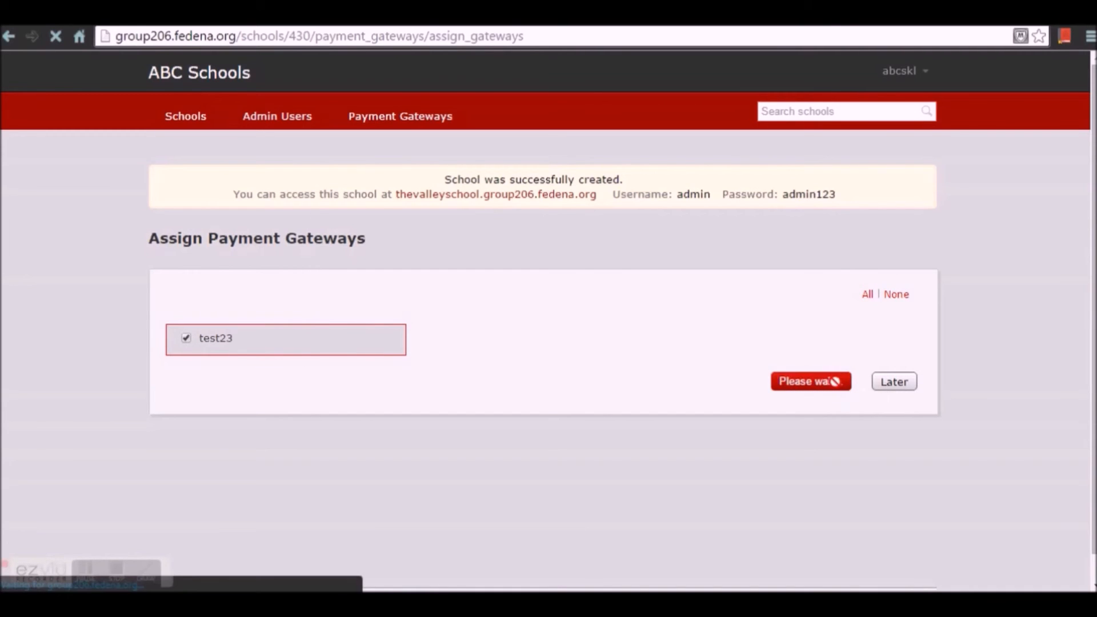
click(191, 120)
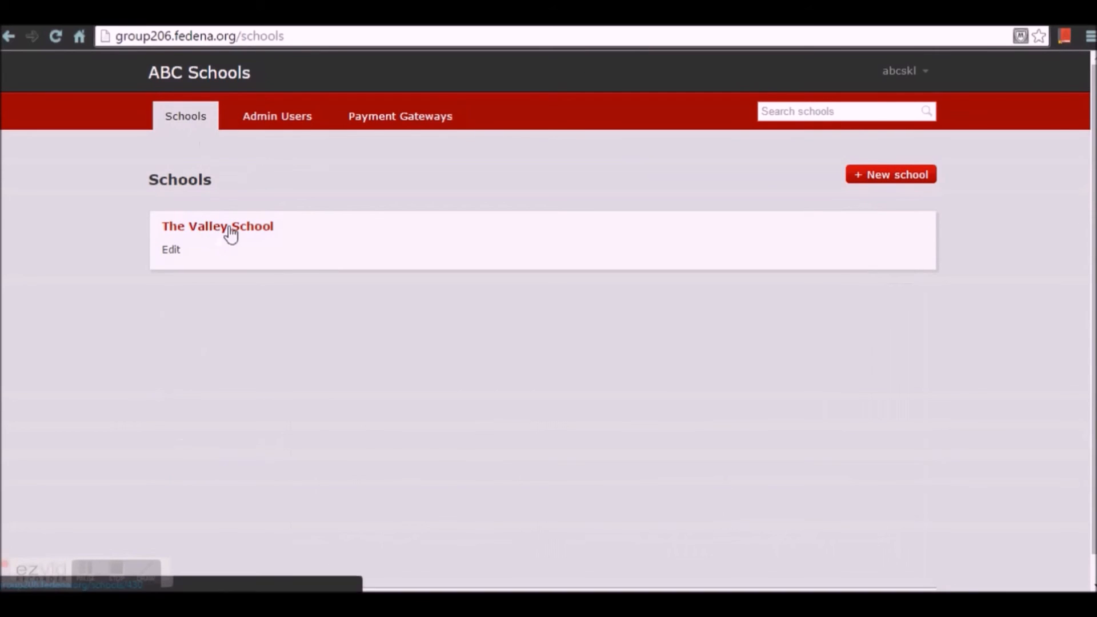
click(229, 227)
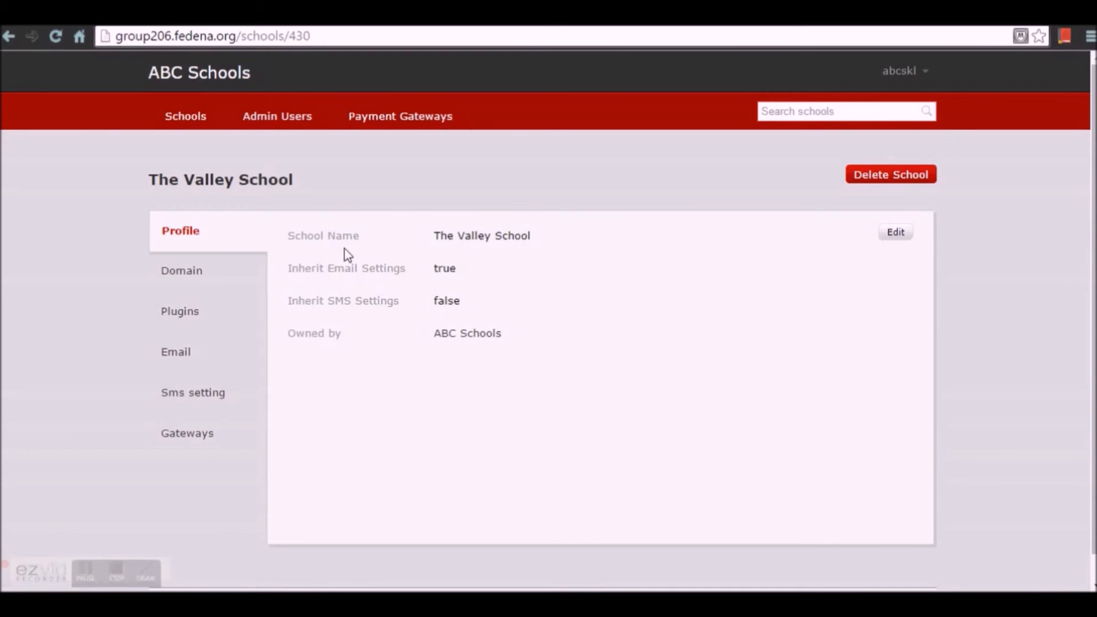
- Open the school's site at thevalleyschool.group206.fedena.org from its Domain tab
click(207, 284)
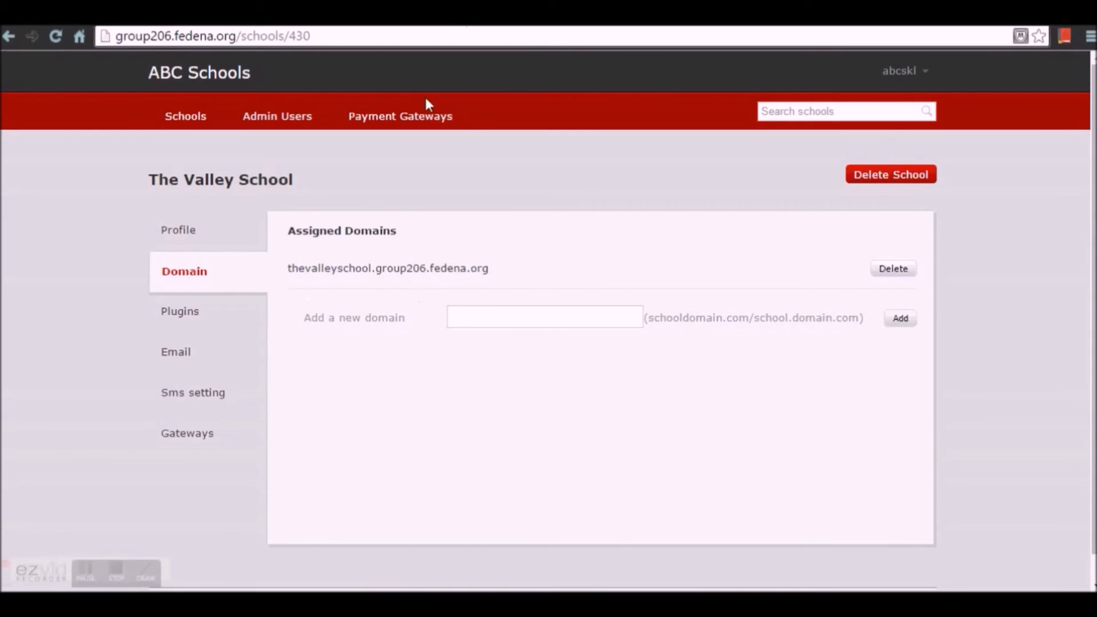
click(386, 278)
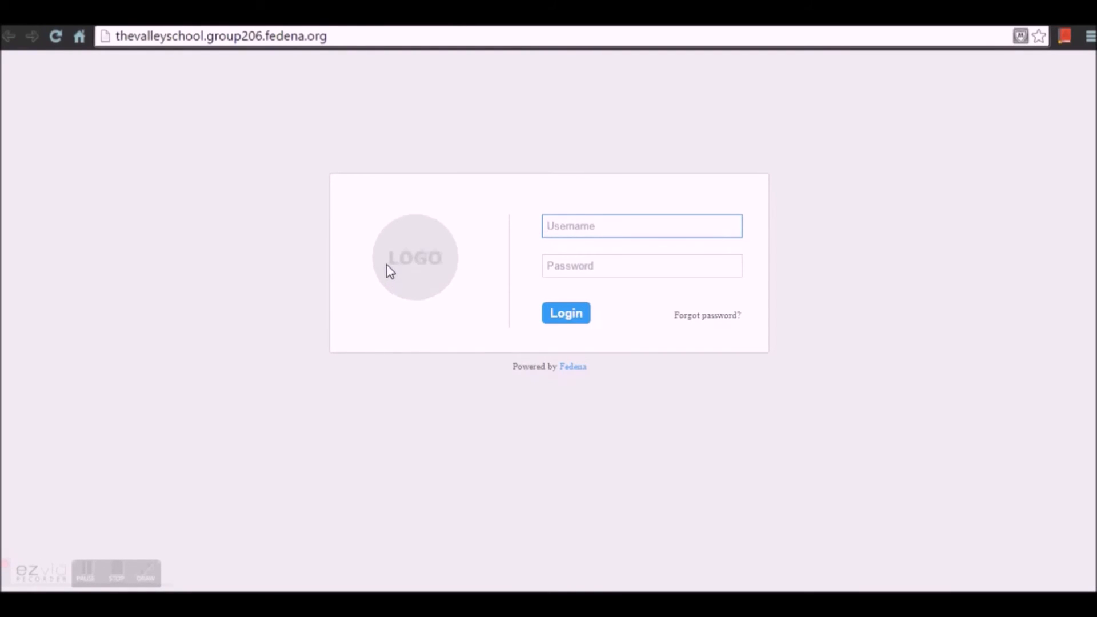
- Sign in to The Valley School's site as admin and decline Chrome's save-password offer
text(admin)
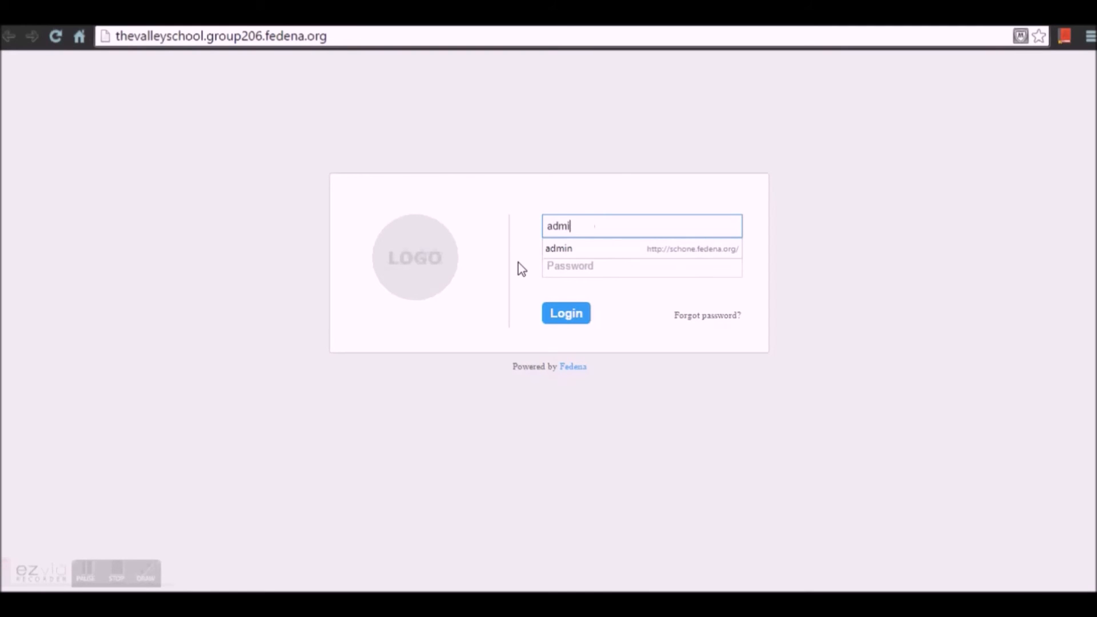
click(561, 254)
drag(582, 267, 457, 269)
text(••••••••)
key(Return)
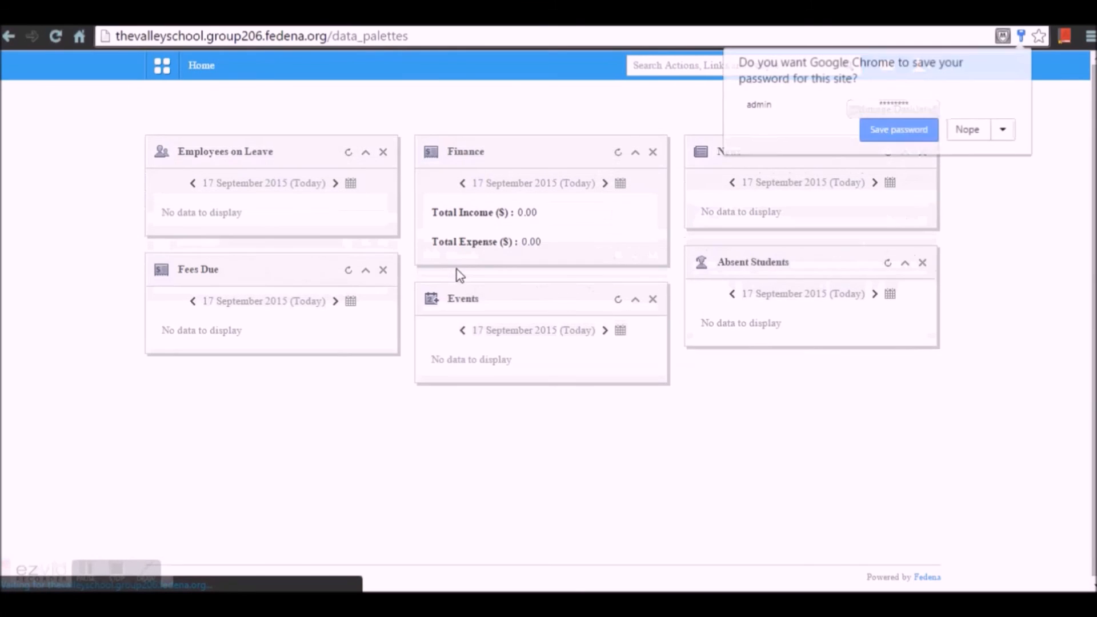
click(978, 135)
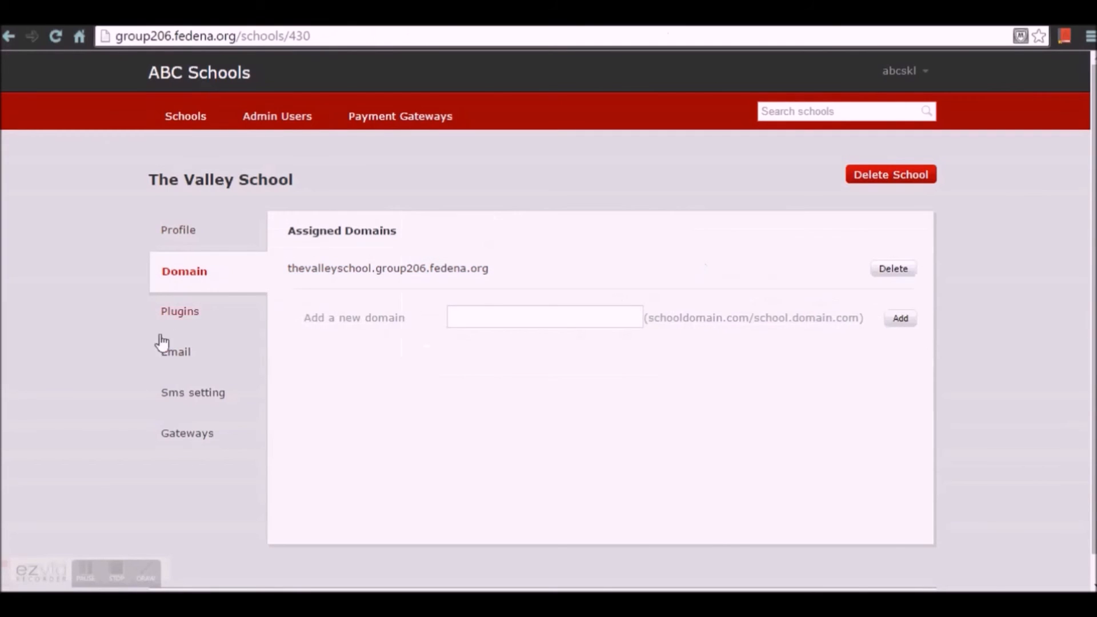
- Review the school's Plugins, Email, Sms setting and Gateways tabs, confirming the inherited Test23 gateway
click(197, 324)
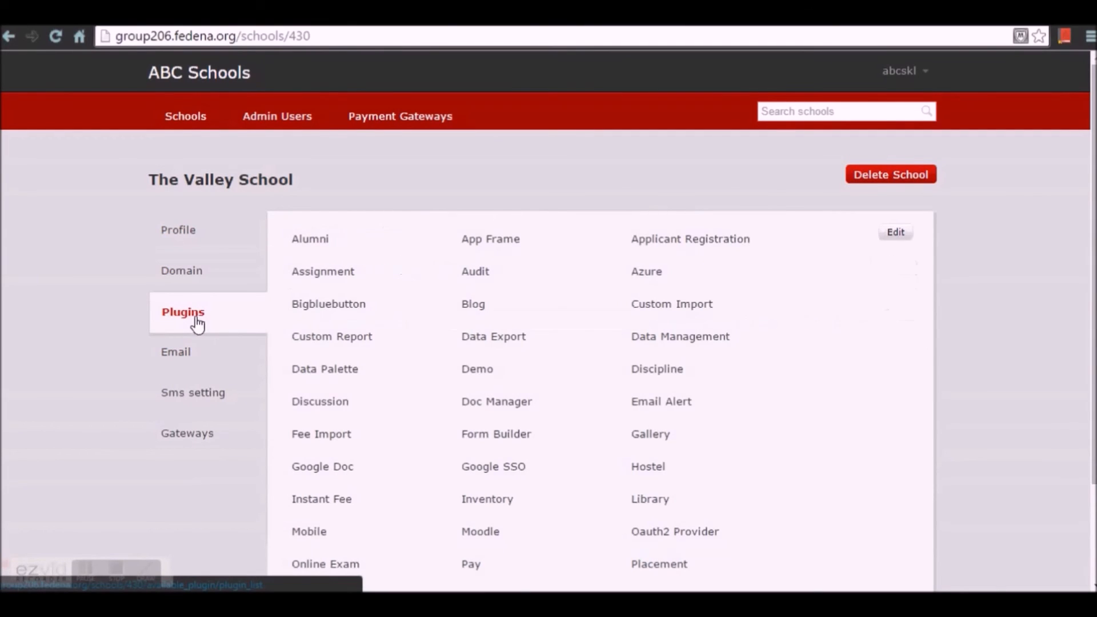
click(187, 358)
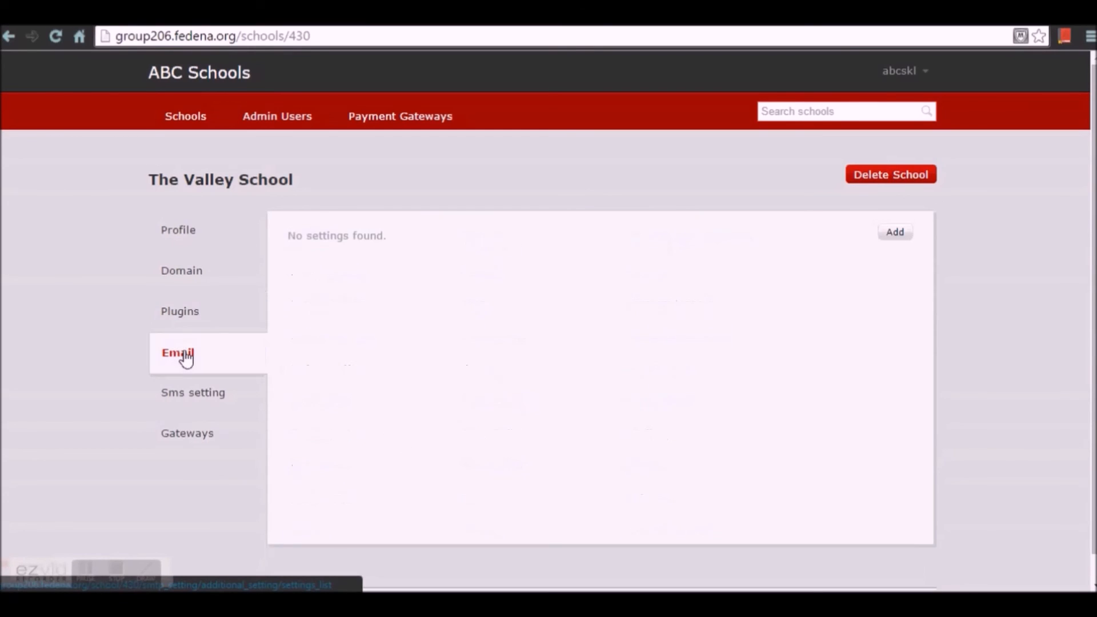
click(200, 400)
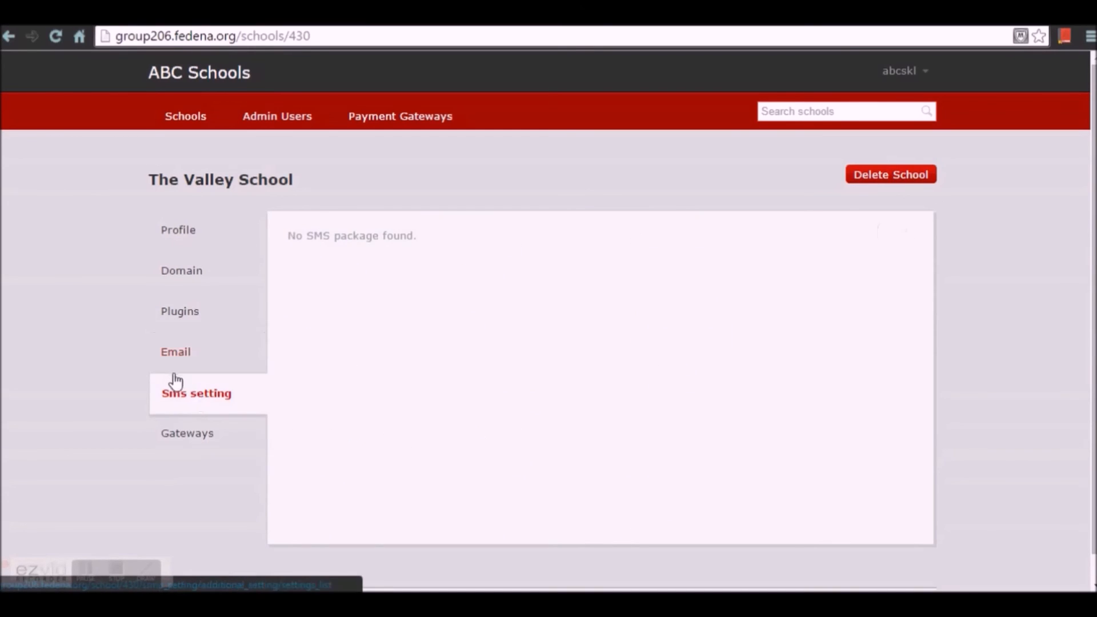
click(196, 441)
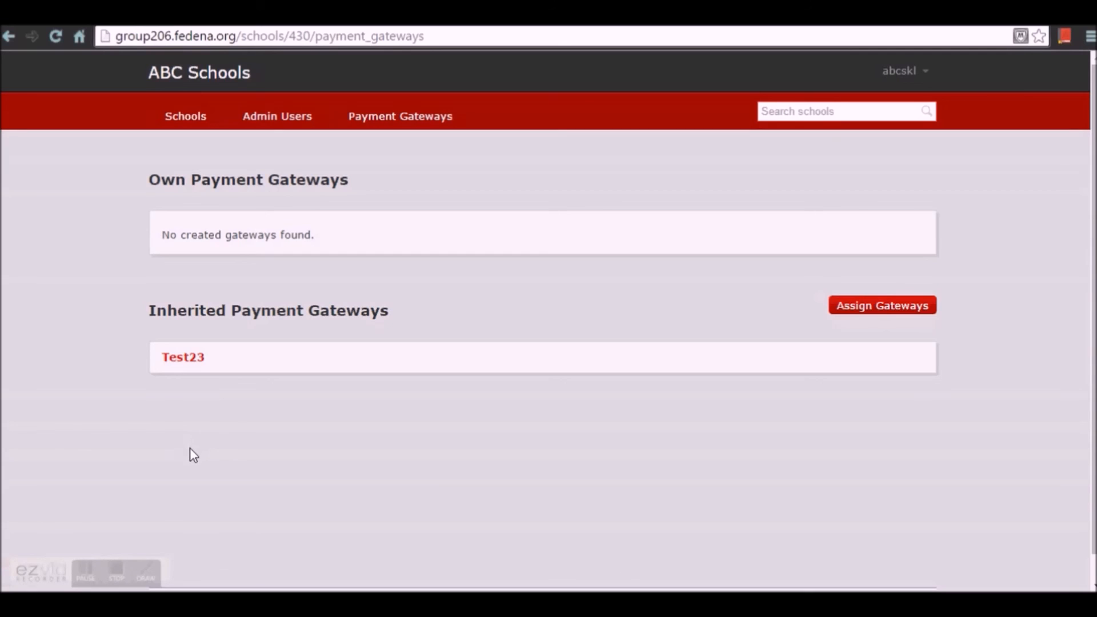
- Go back to the earlier pages and open the Fedena accounts Overview
key(alt+Left)
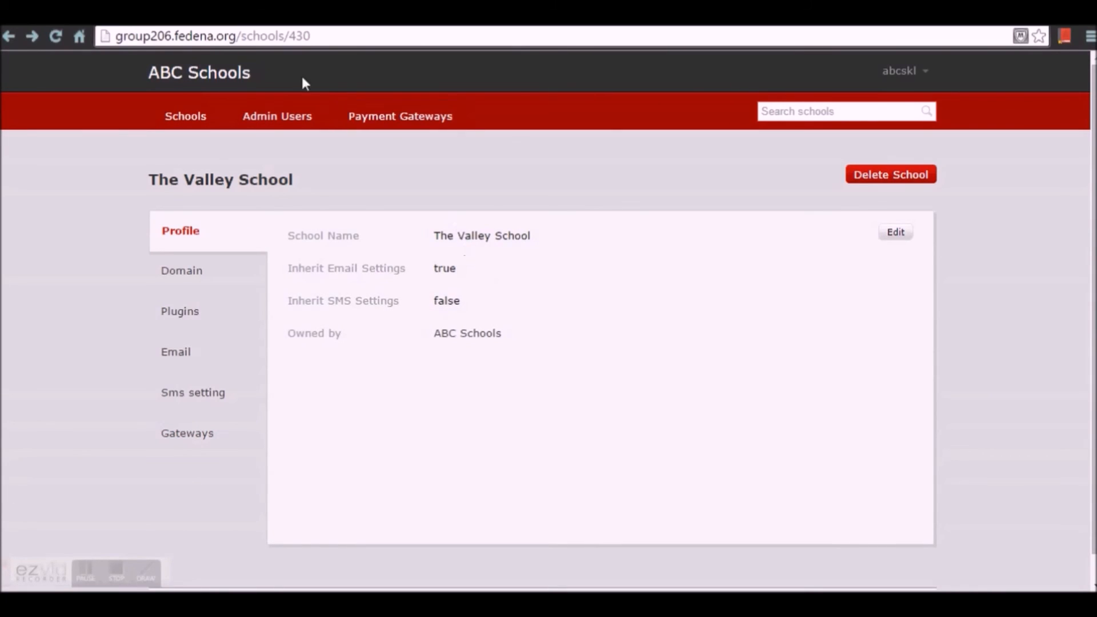
key(alt+Left)
key(alt+Left)
click(193, 120)
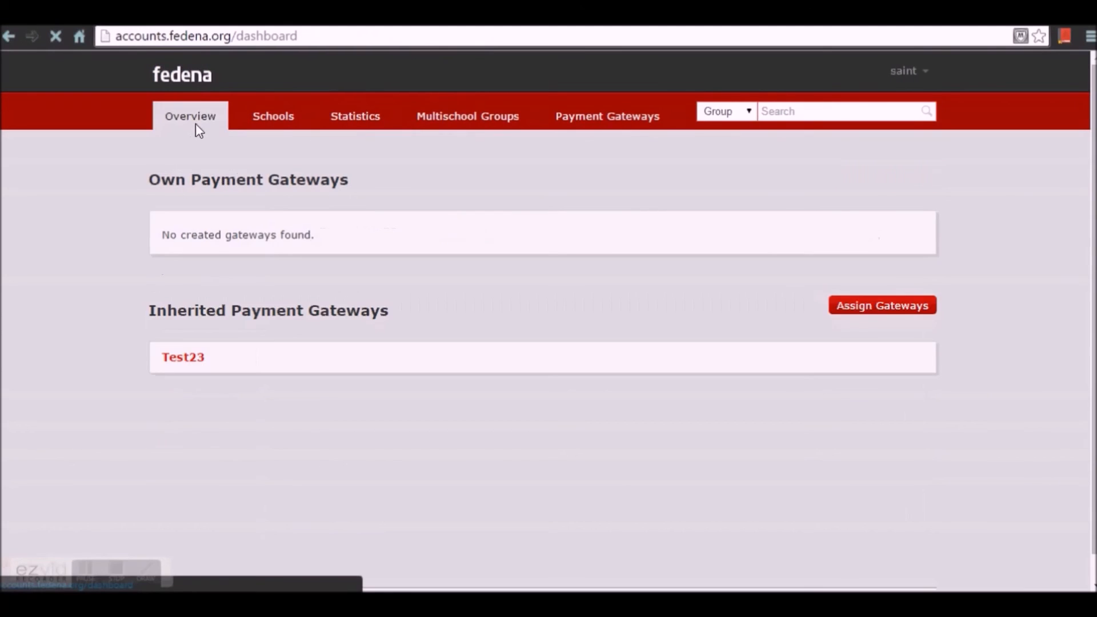
- View the Payment Gateways tab, then return to the Overview showing 13 groups and 48 schools
click(632, 127)
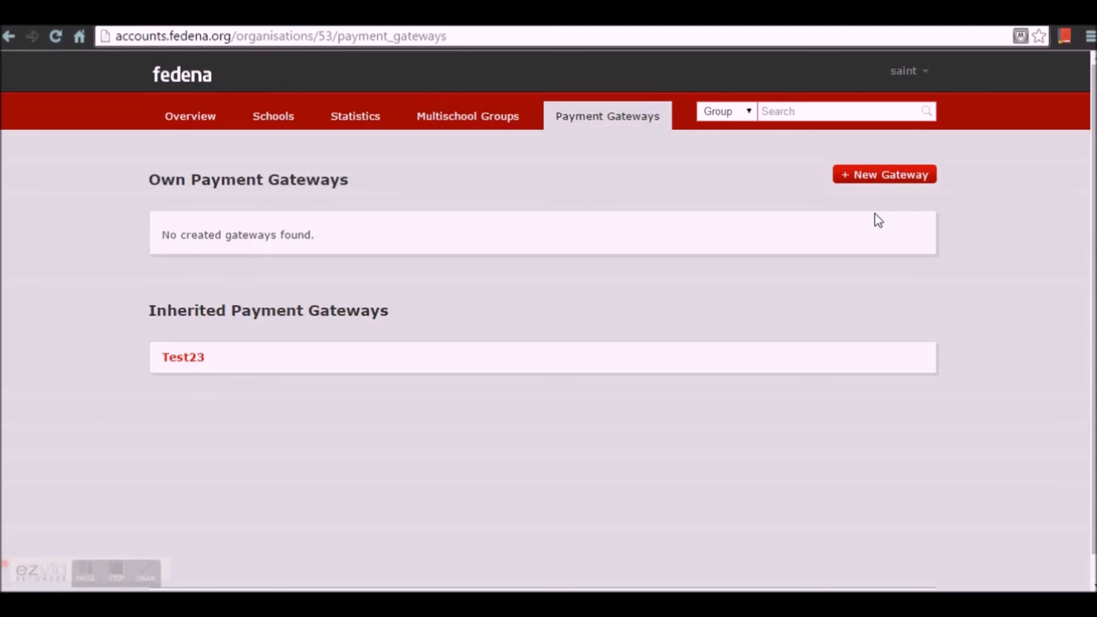
click(187, 133)
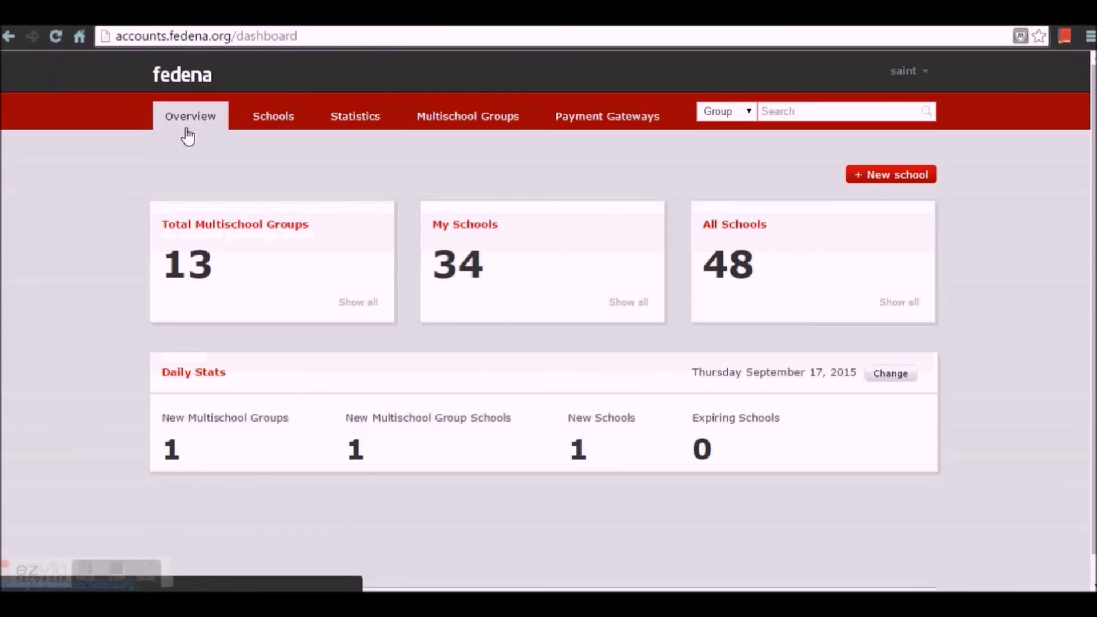